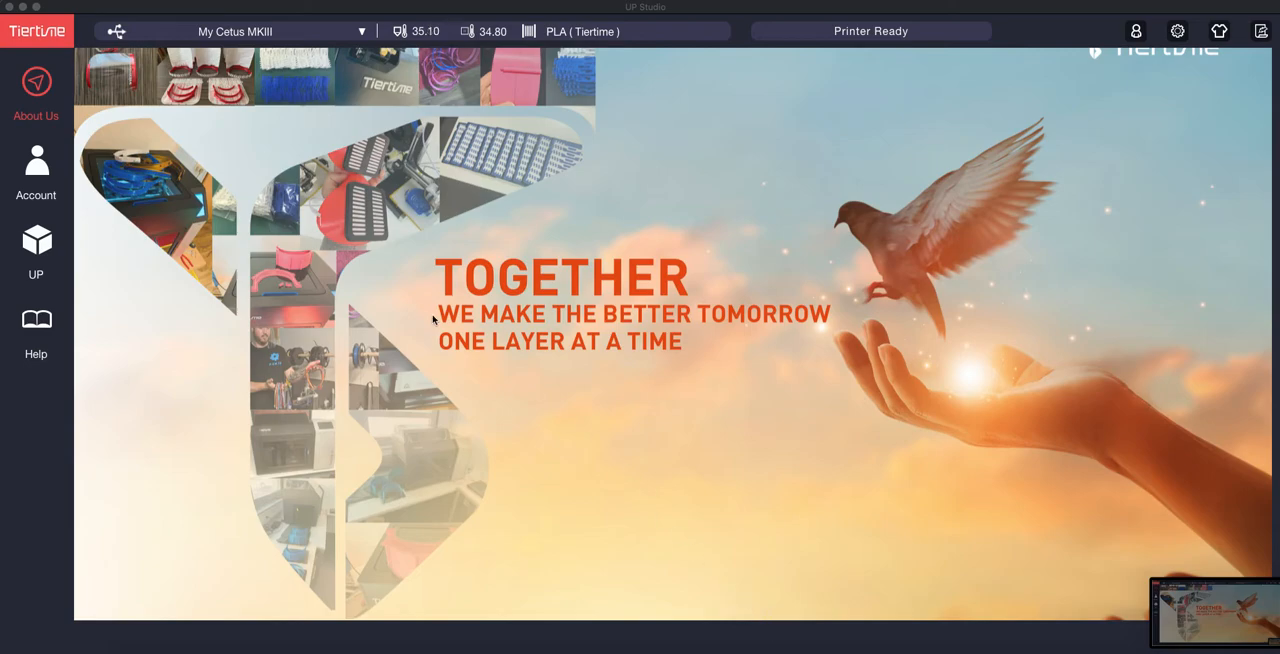
Step: Open the customized material list from the printer's maintenance settings and bring up the material editor
click(37, 241)
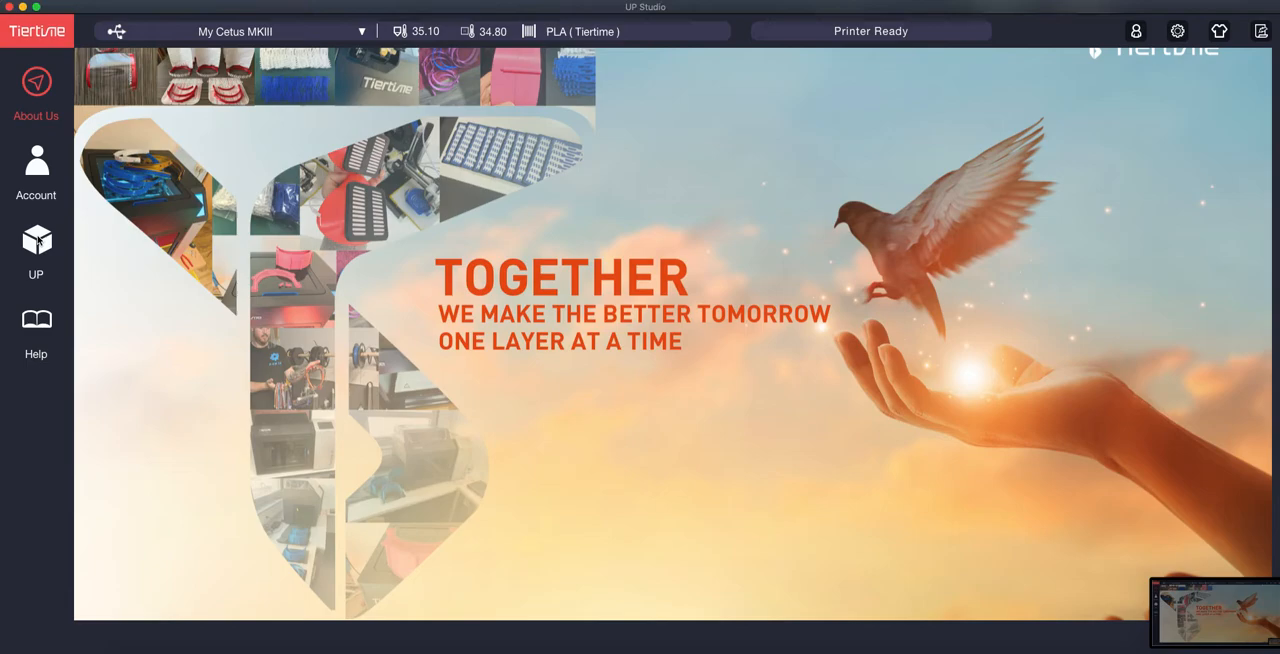
click(37, 241)
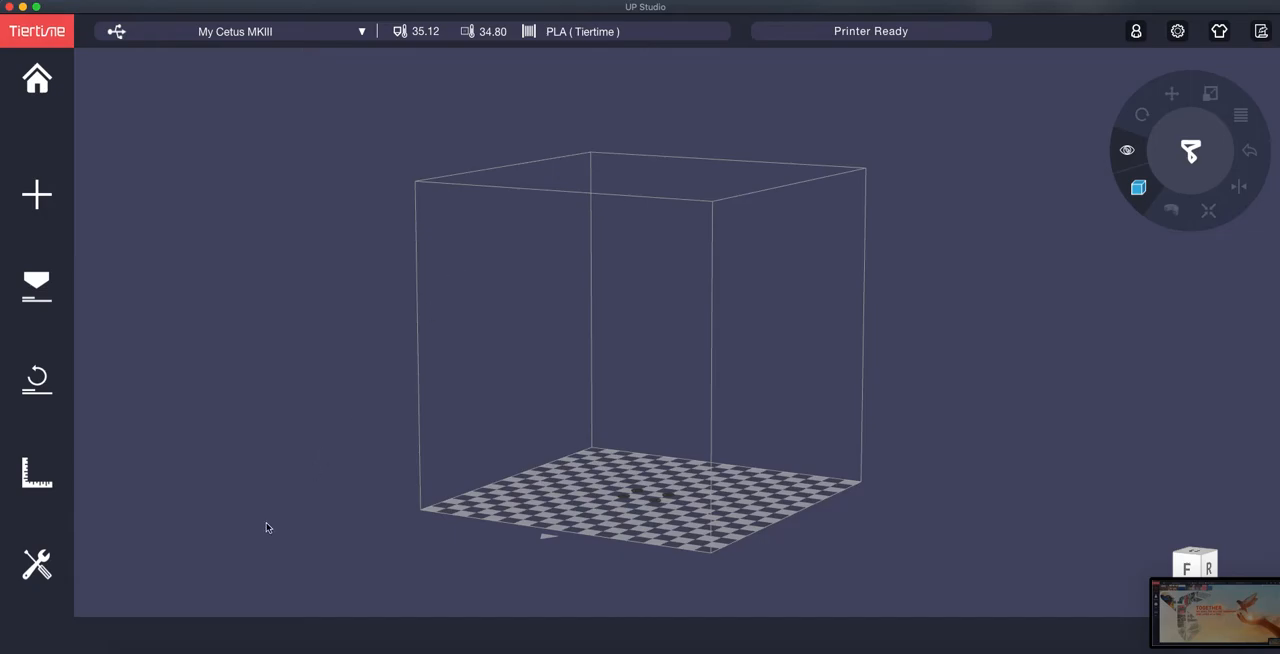
click(40, 570)
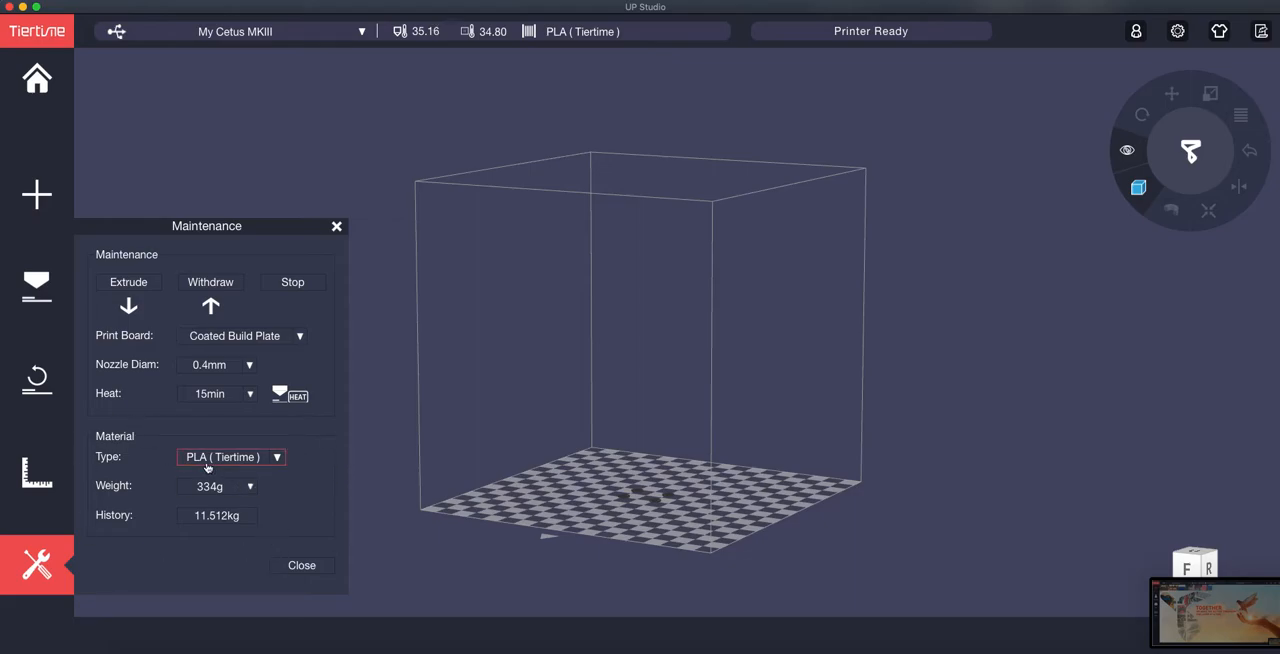
click(278, 458)
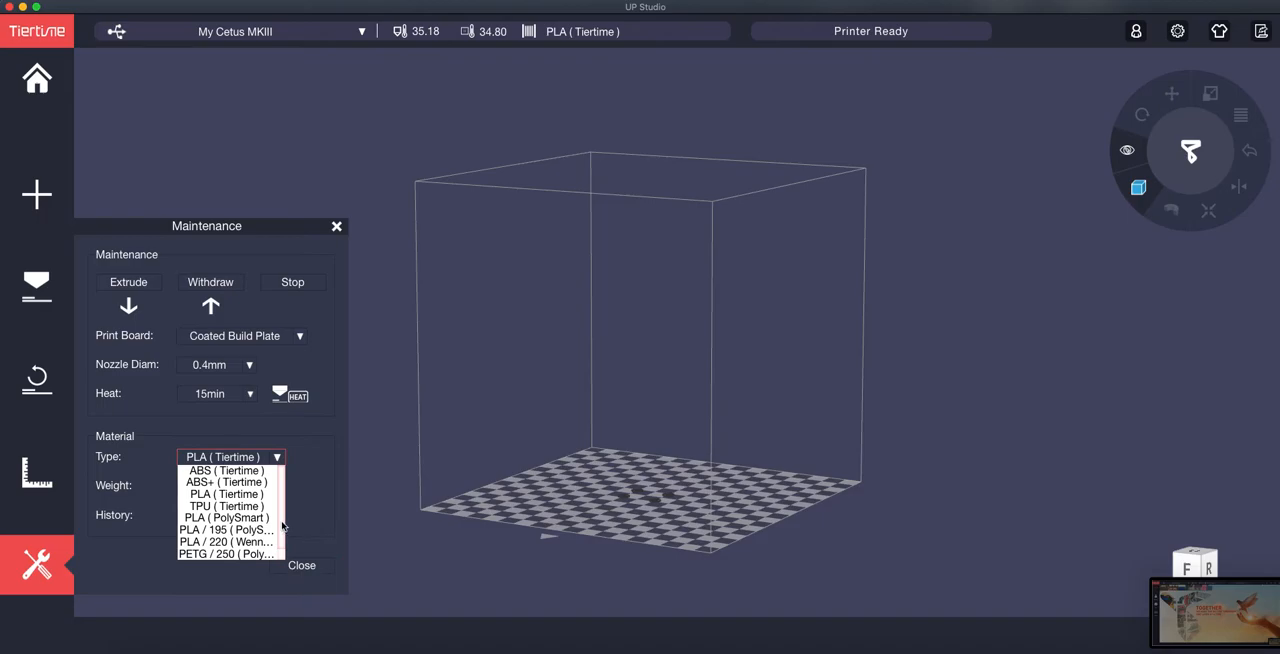
scroll(282, 525, down, 1)
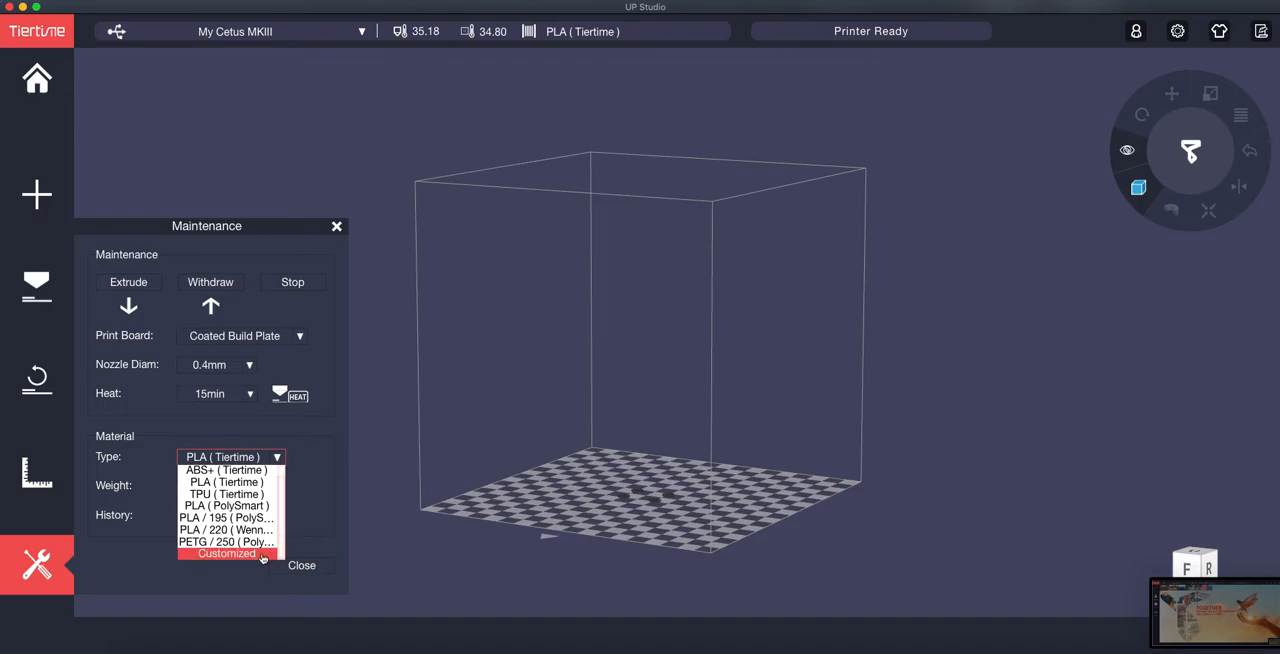
click(263, 553)
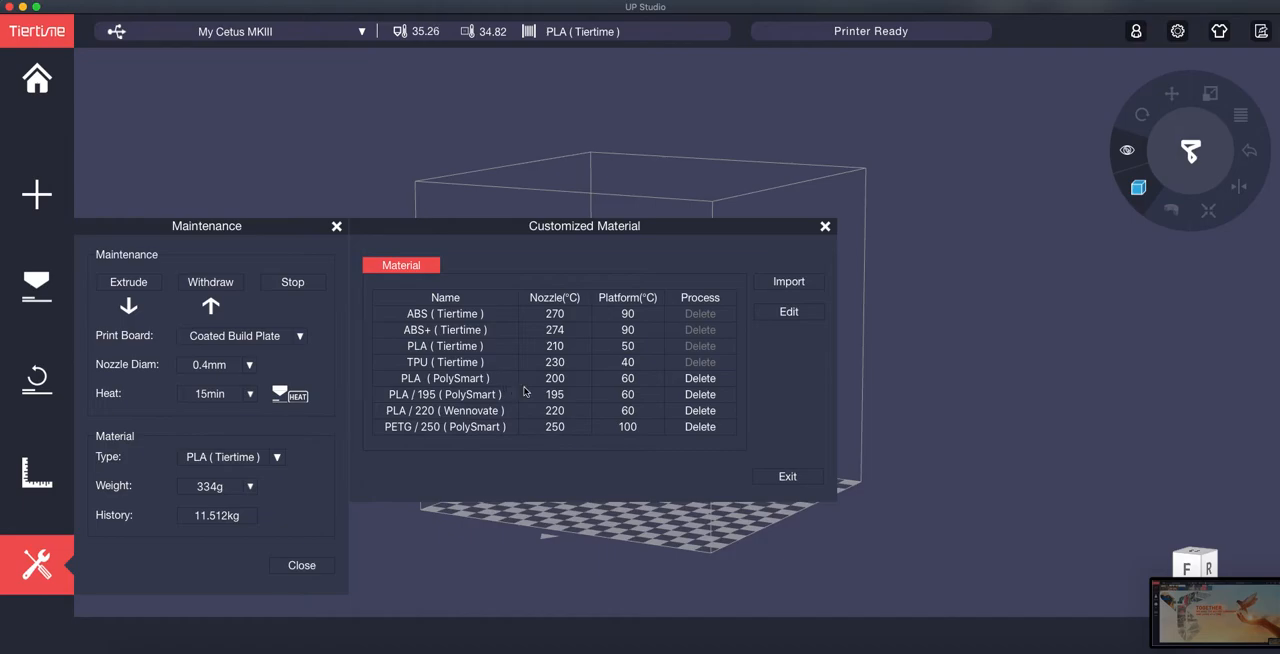
click(787, 317)
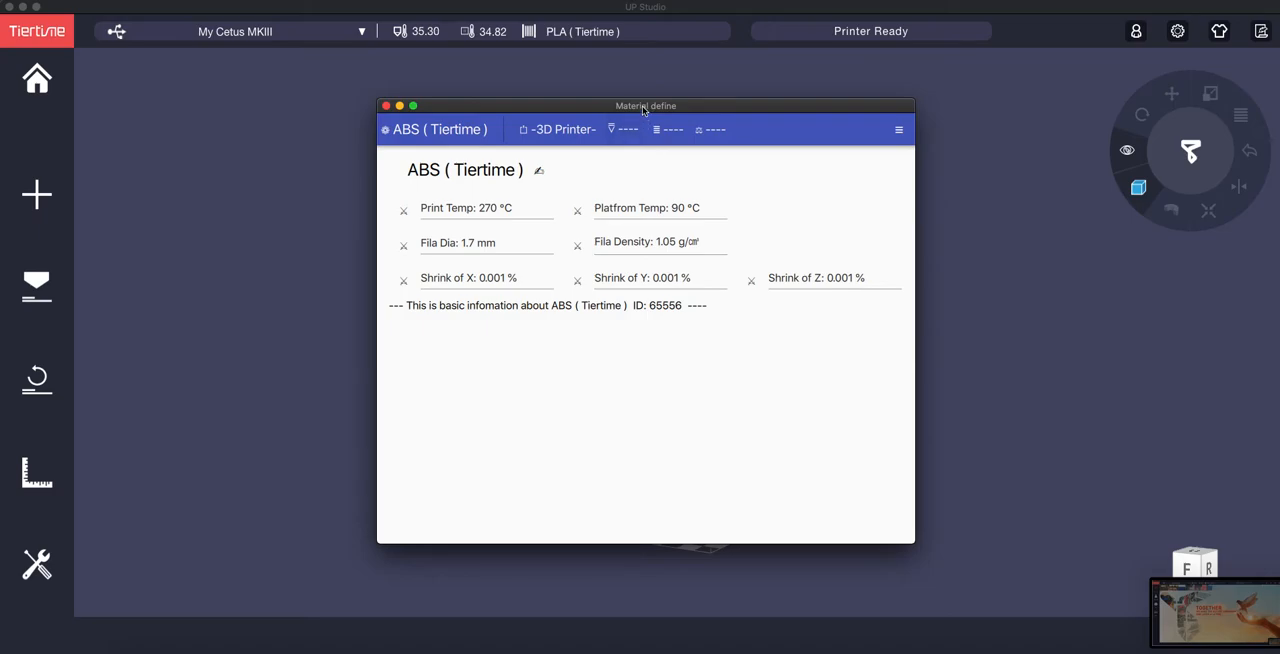
Step: Display the PLA (PolySmart) material's parameters for the UP Cetus printer
click(466, 138)
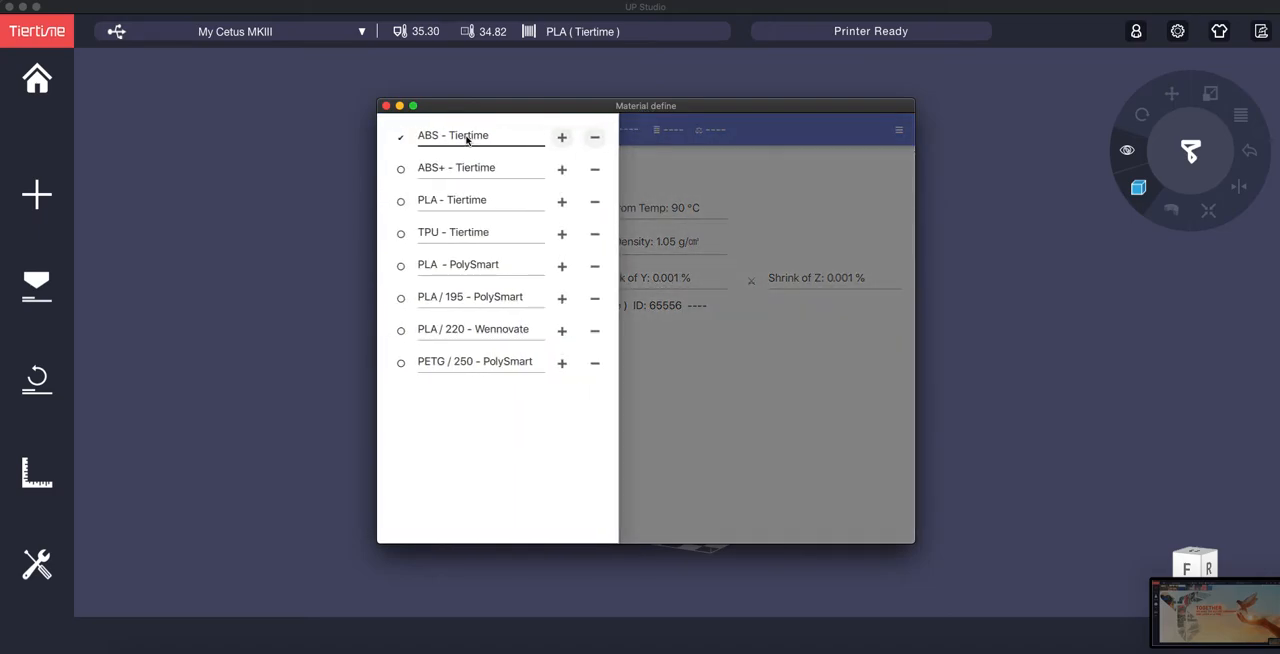
click(489, 268)
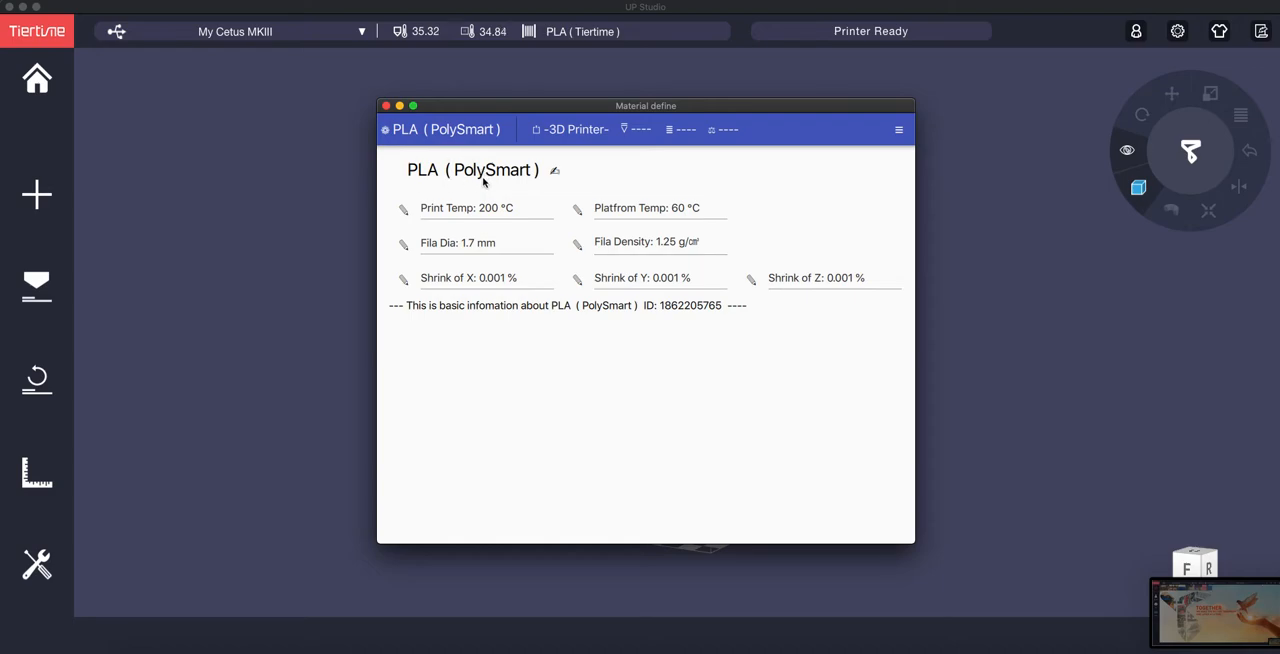
click(571, 130)
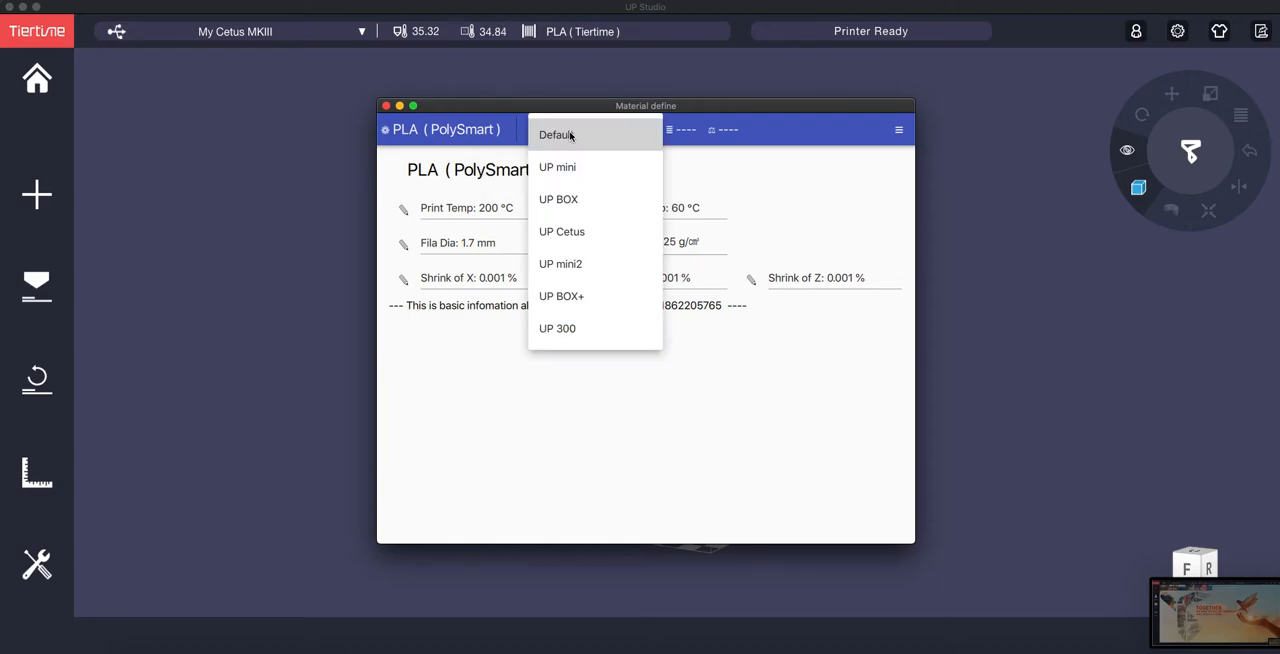
click(566, 232)
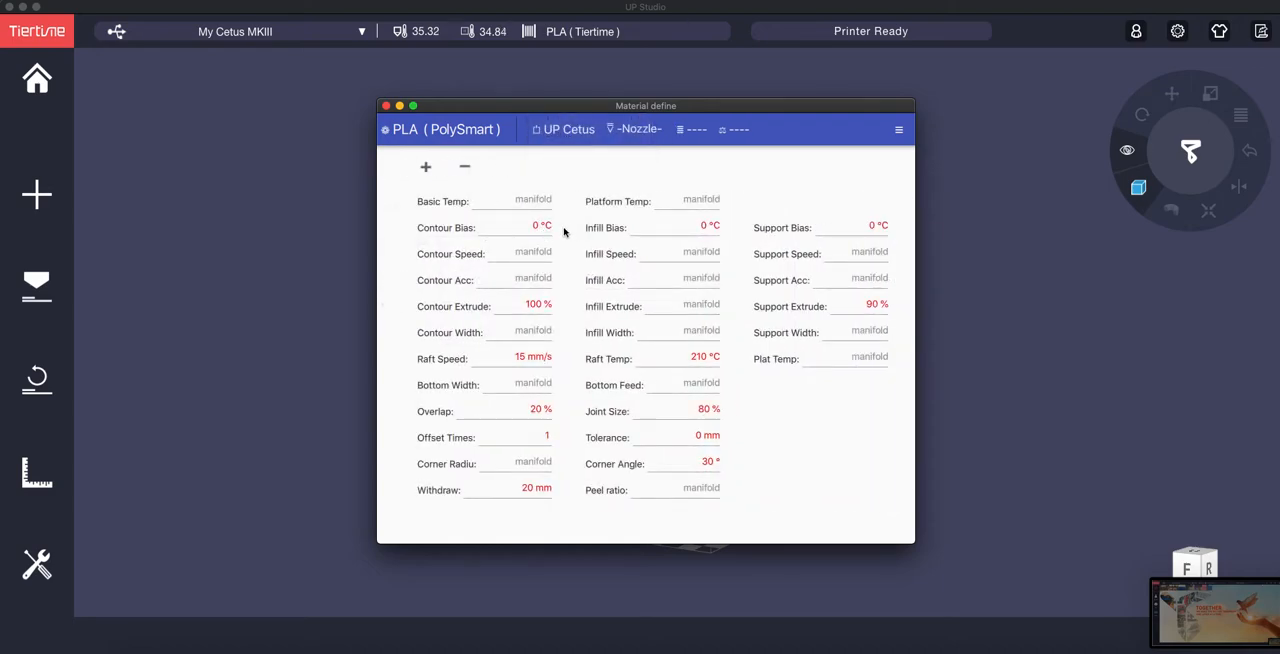
Step: Narrow the displayed PLA parameters to a 0.40 mm nozzle, 0.20 mm layer thickness and Fine quality
click(637, 130)
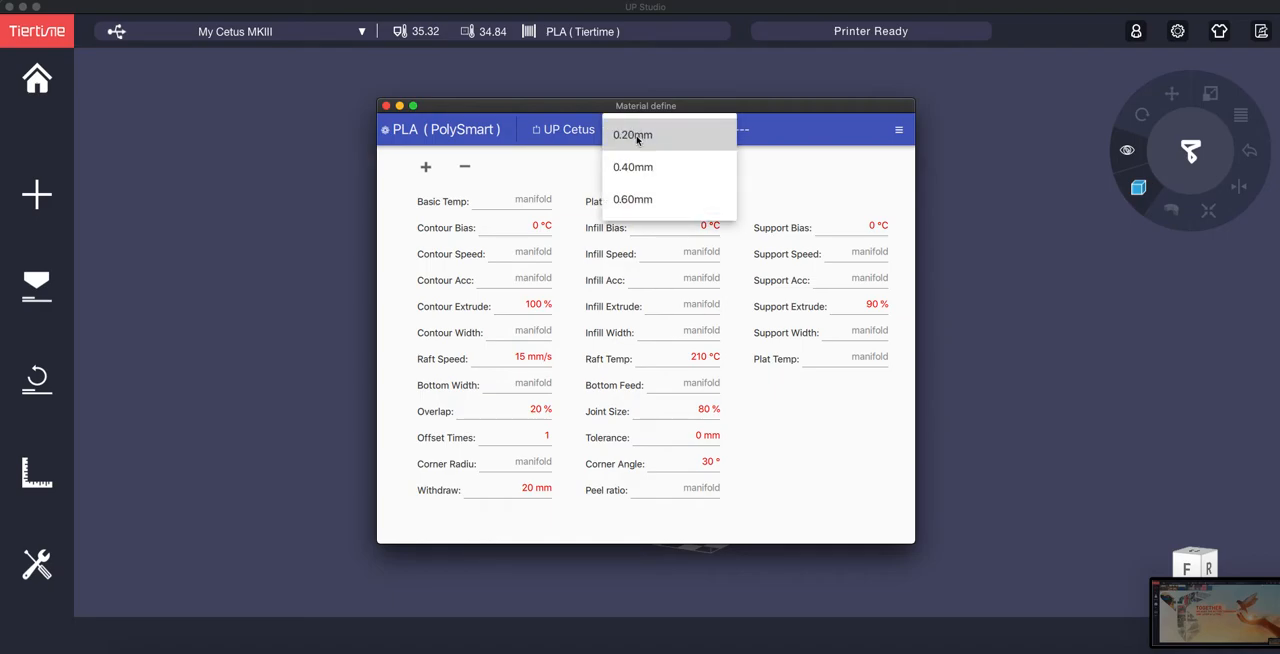
click(635, 167)
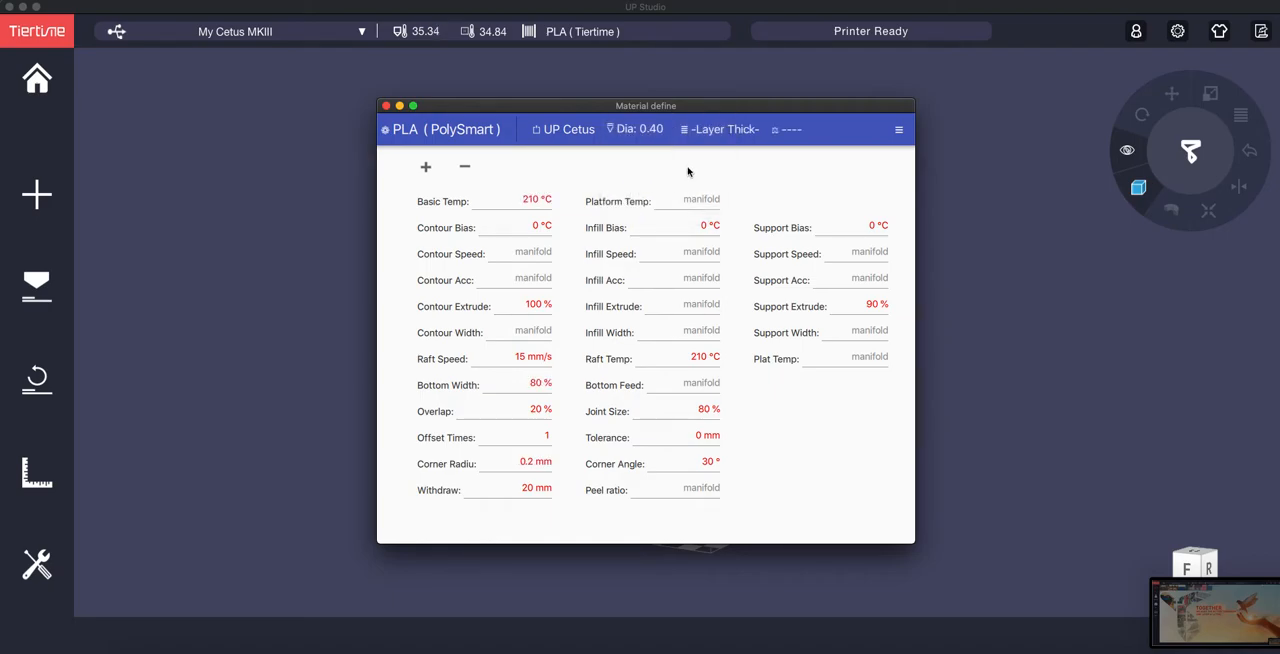
click(719, 130)
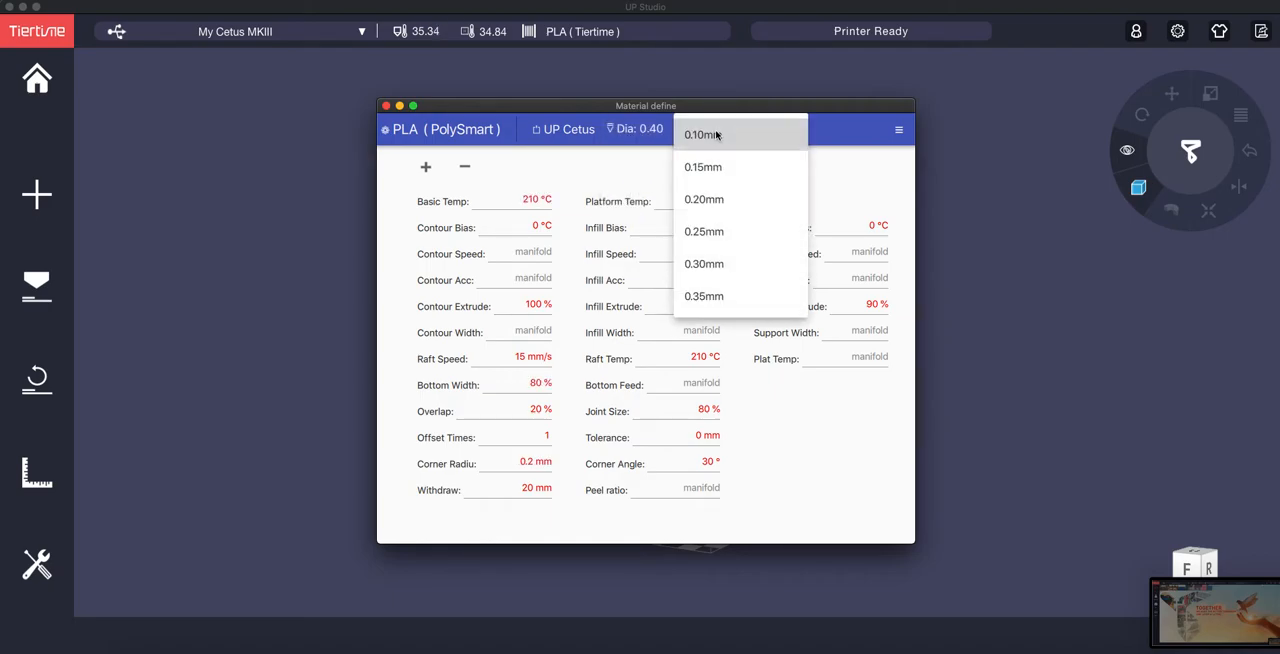
click(707, 199)
click(789, 135)
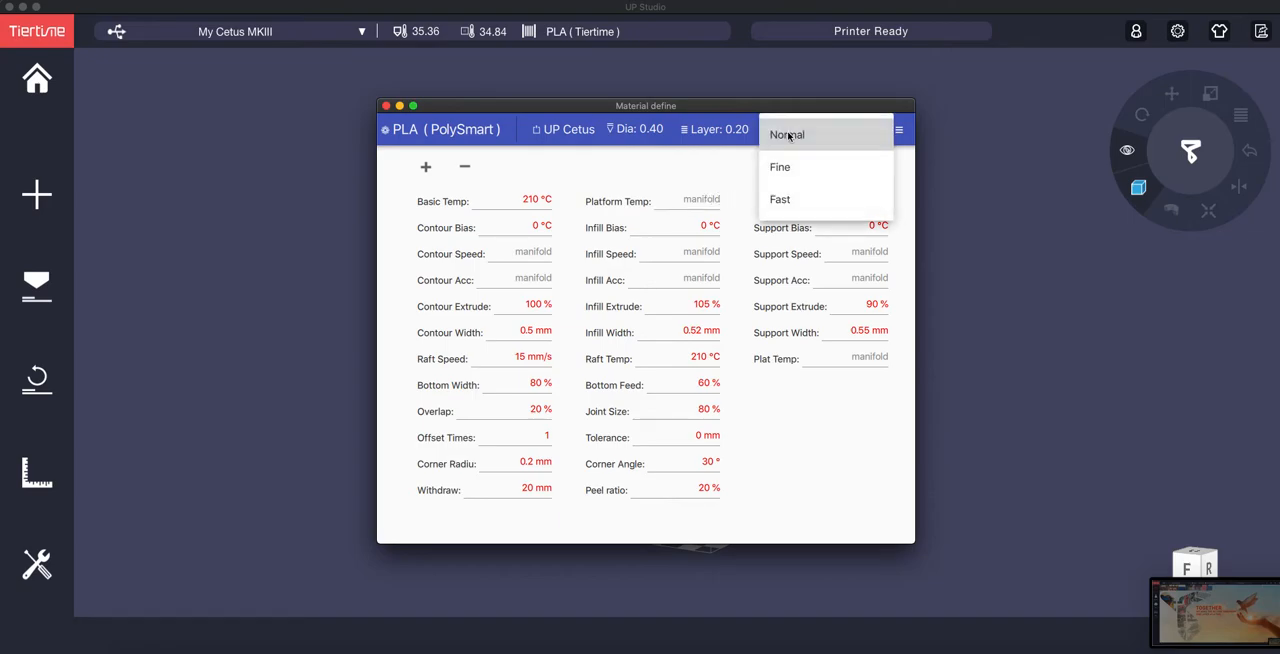
click(794, 177)
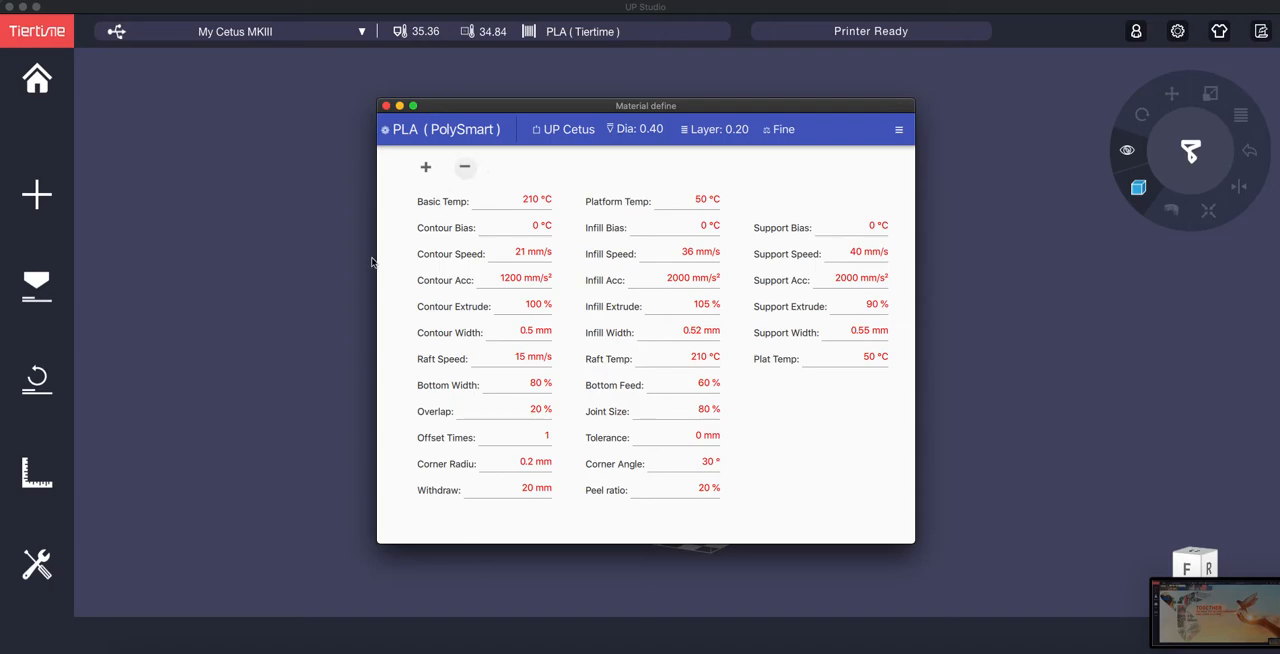
Step: Try lowering the Basic Temp to 172 °C, return it to 210 °C and accept the value
click(508, 207)
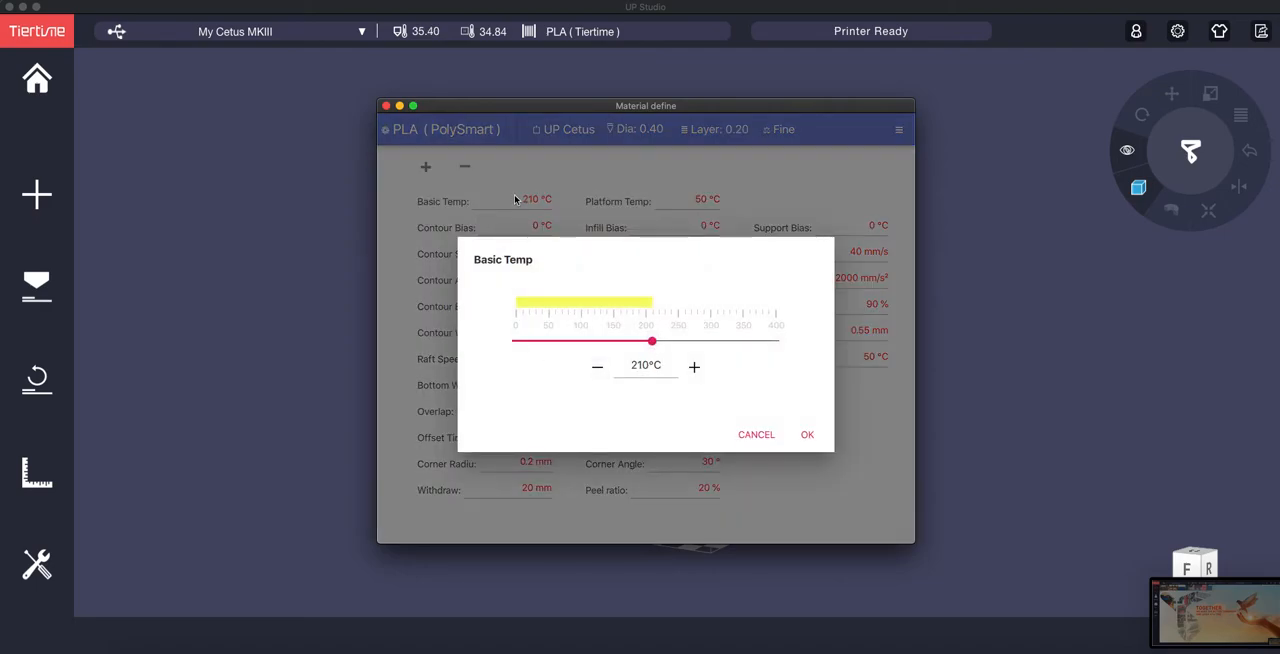
mouse_move(651, 341)
mouse_down()
mouse_move(576, 345)
mouse_move(723, 342)
mouse_move(626, 342)
mouse_up()
click(640, 369)
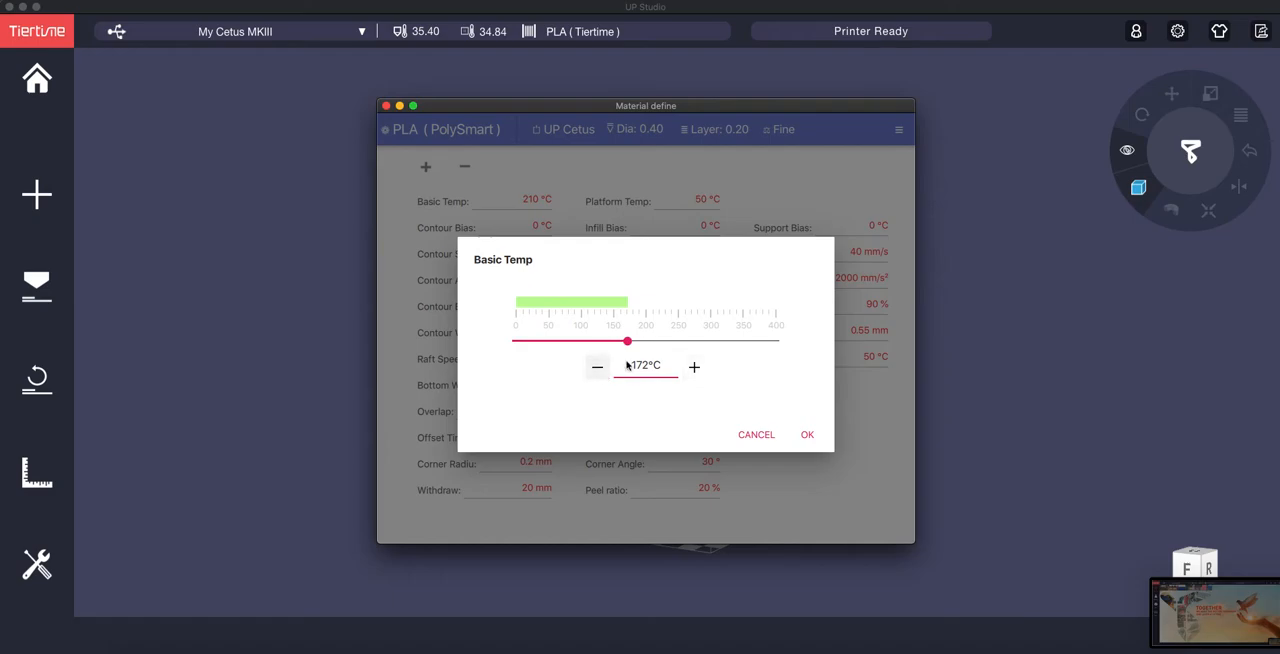
drag(628, 343, 652, 344)
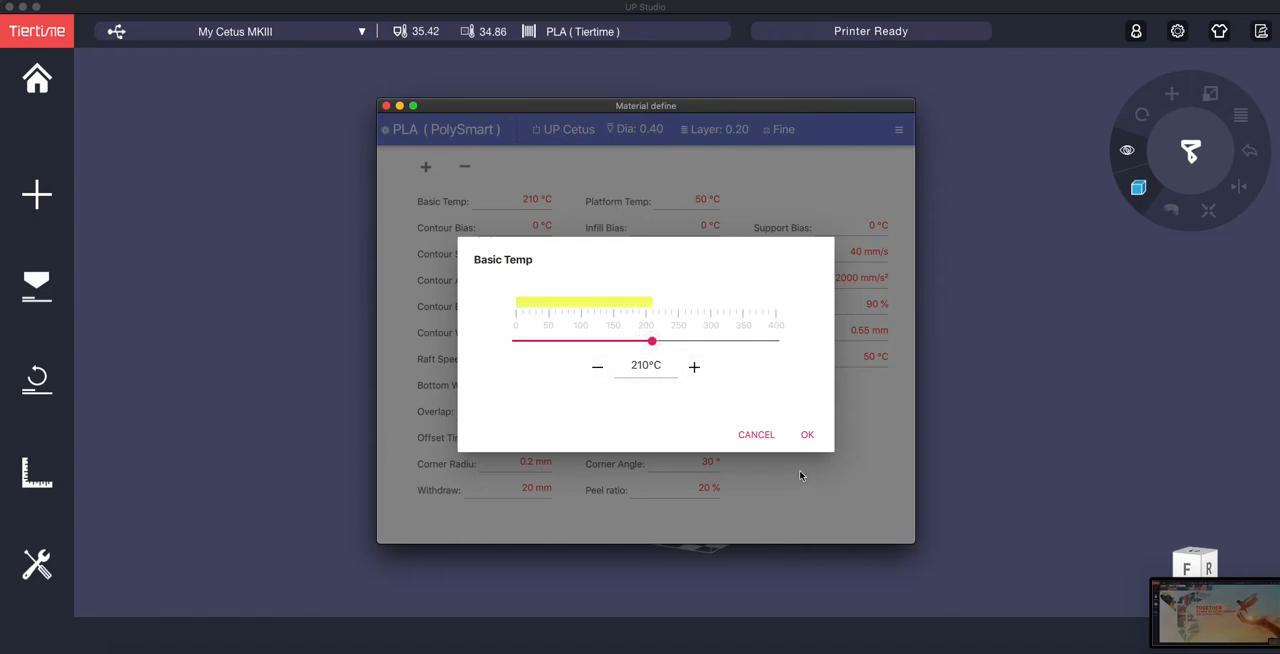
click(806, 436)
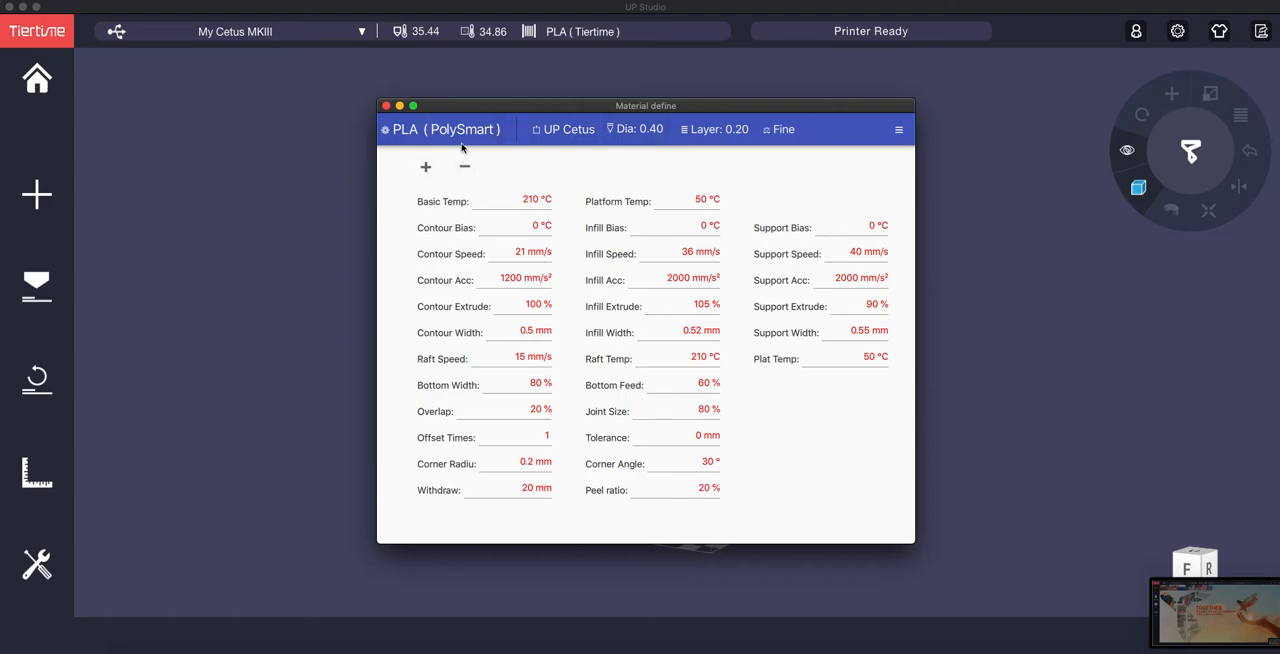
Step: Compare the PLA (PolySmart) parameters for the 0.20, 0.40 and 0.60 mm nozzles on the UP Cetus
click(631, 135)
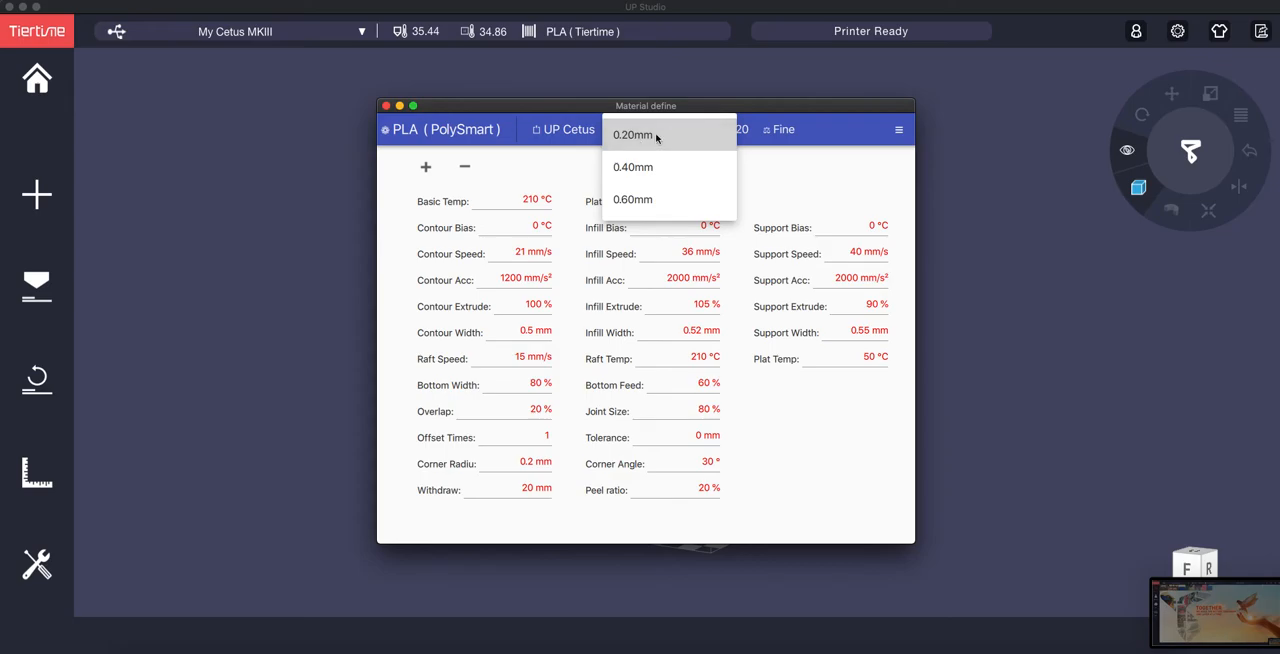
click(637, 141)
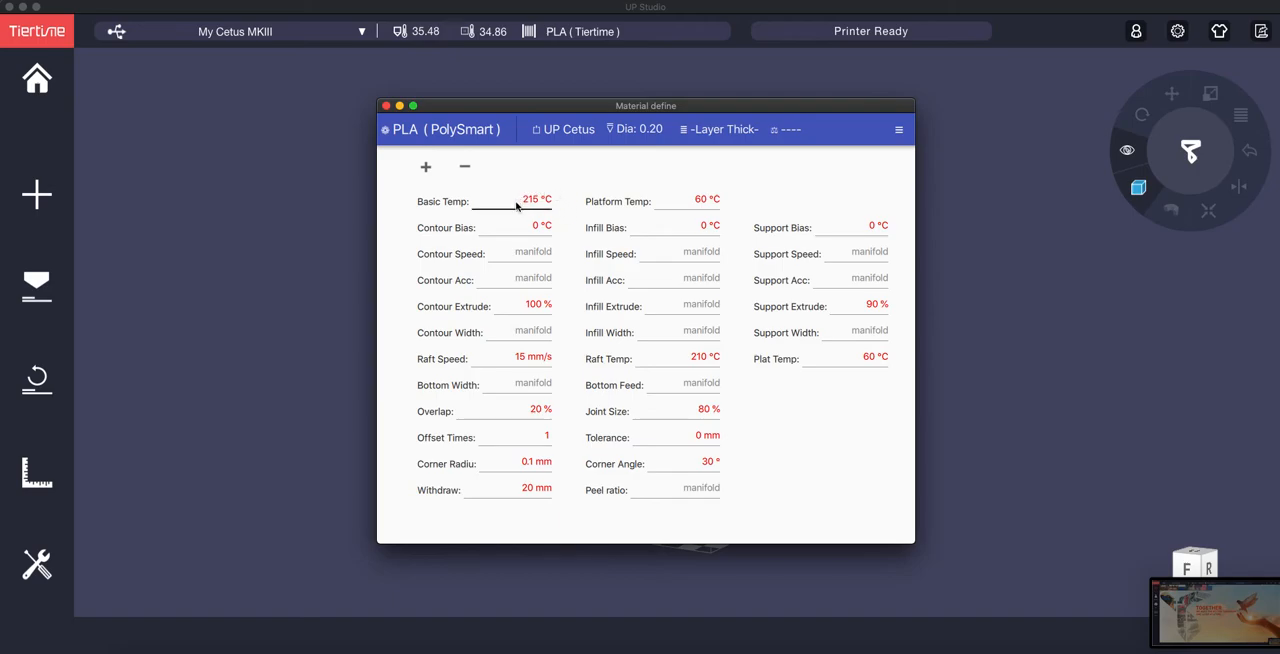
click(647, 131)
click(646, 169)
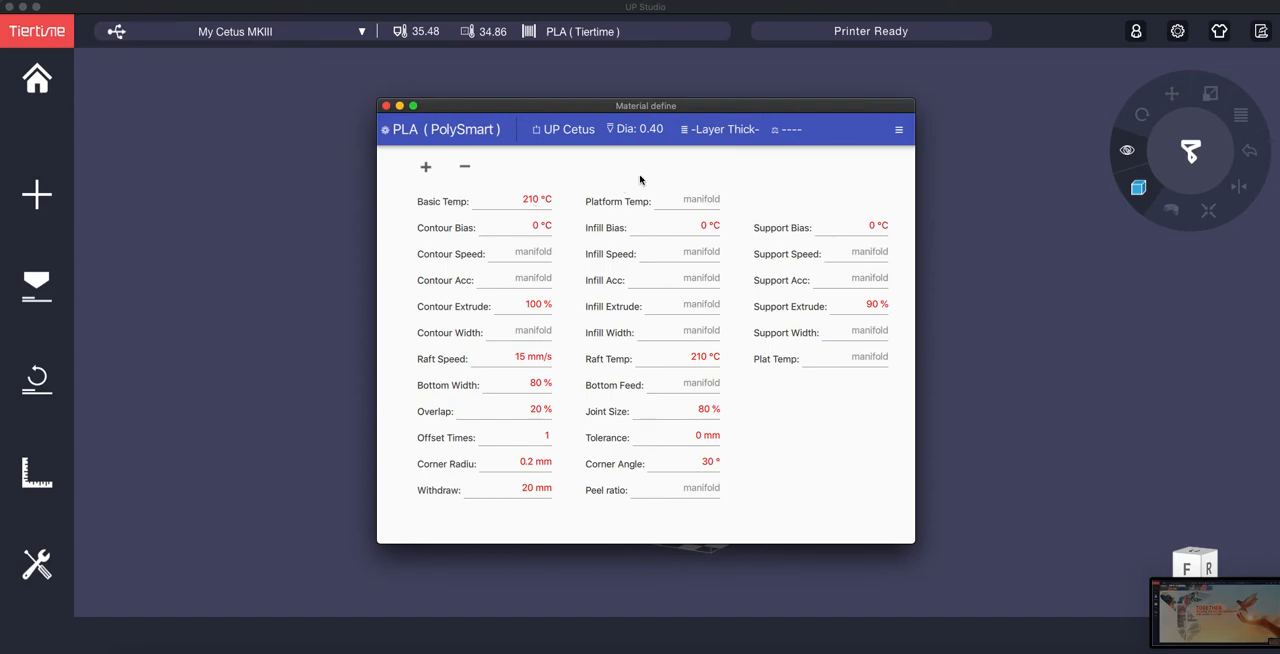
click(647, 130)
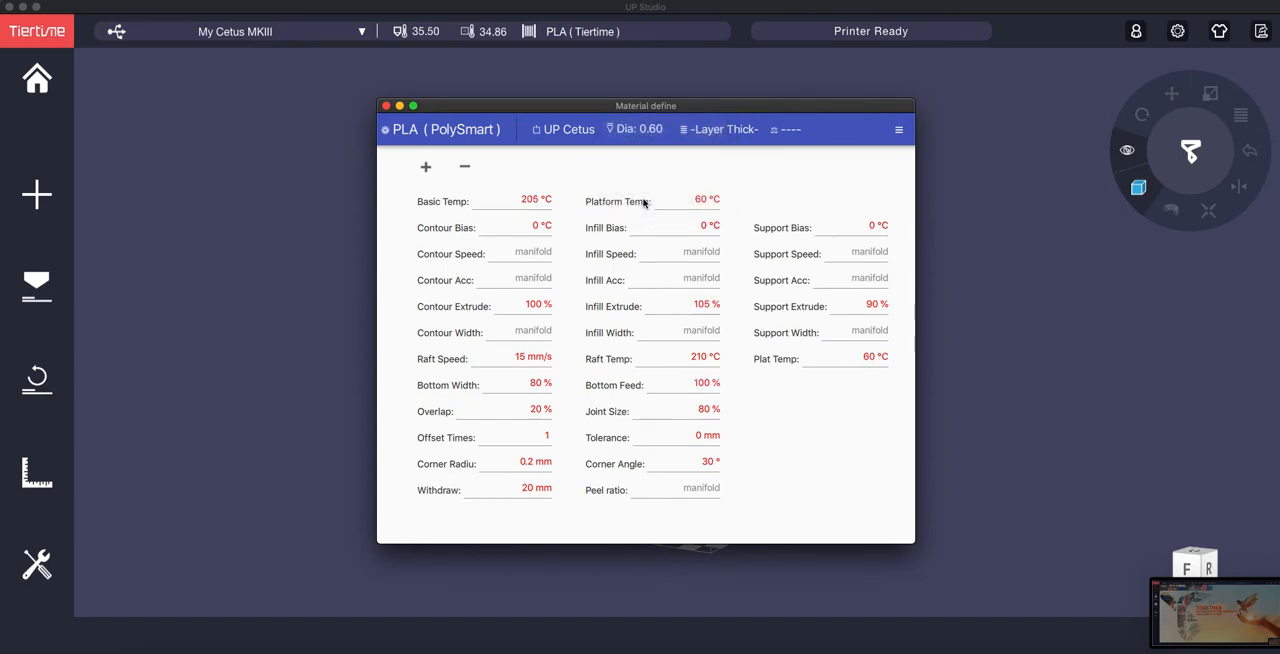
click(644, 202)
Step: Display the PLA (PolySmart) parameters for the UP Cetus with a 0.20 mm nozzle, 0.10 mm layers and Fine quality
click(480, 139)
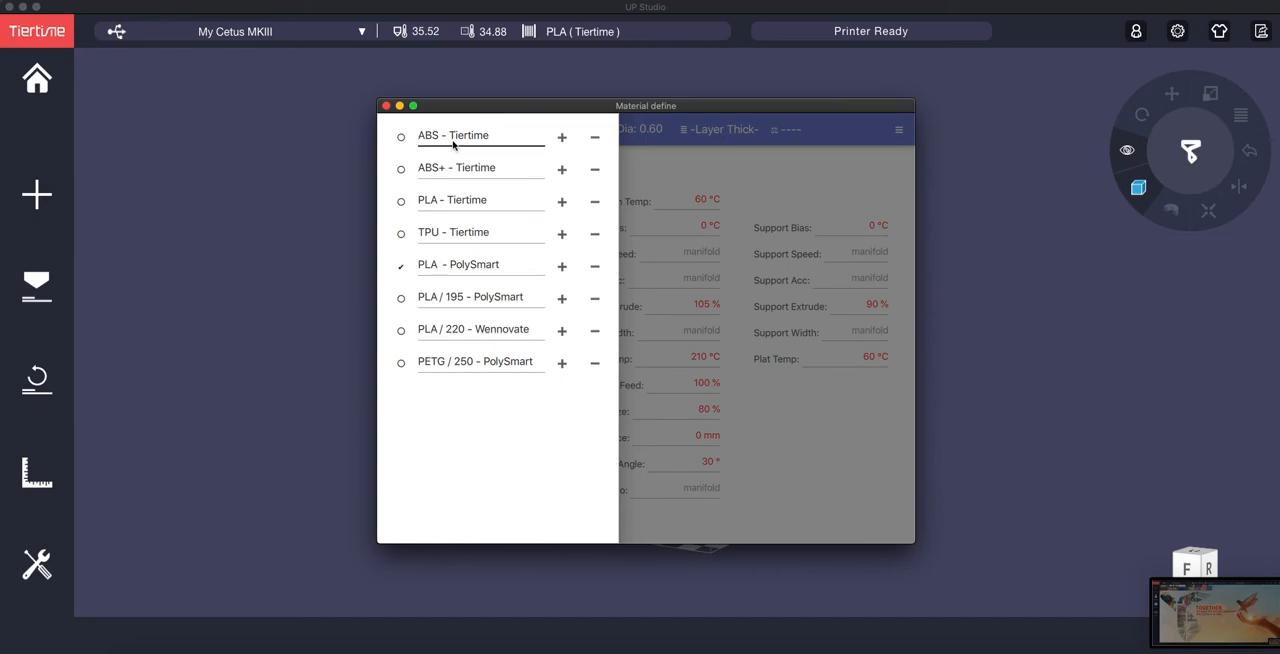
click(695, 182)
click(572, 135)
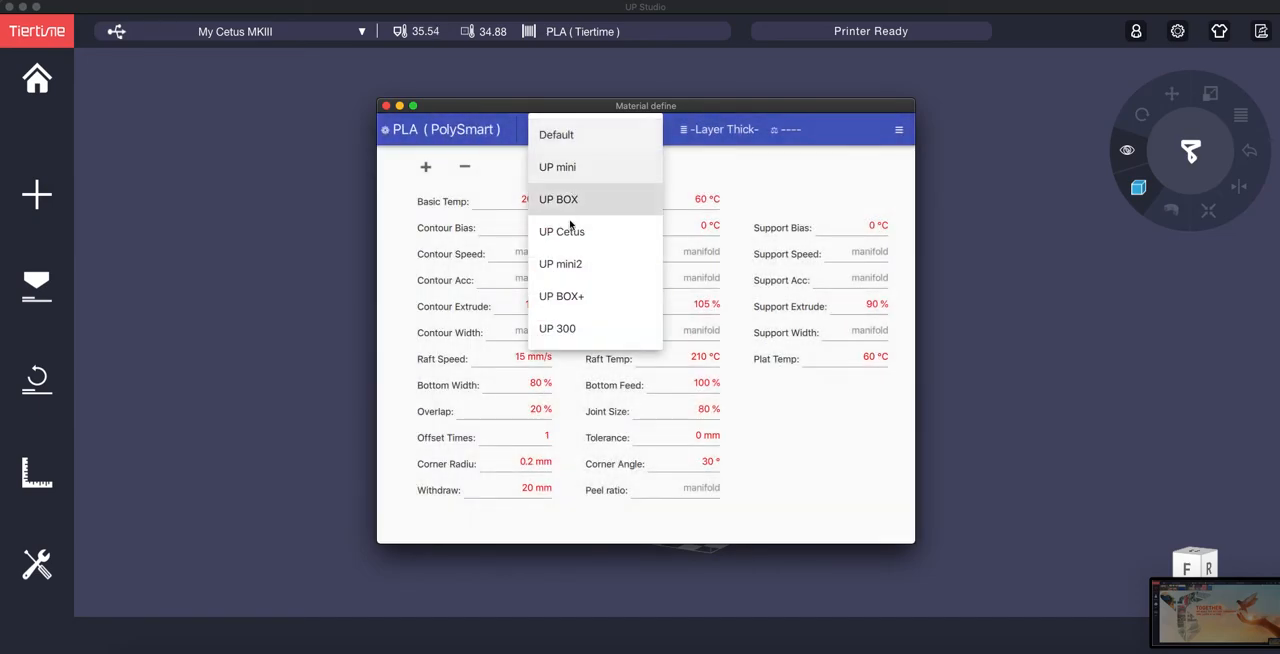
click(579, 231)
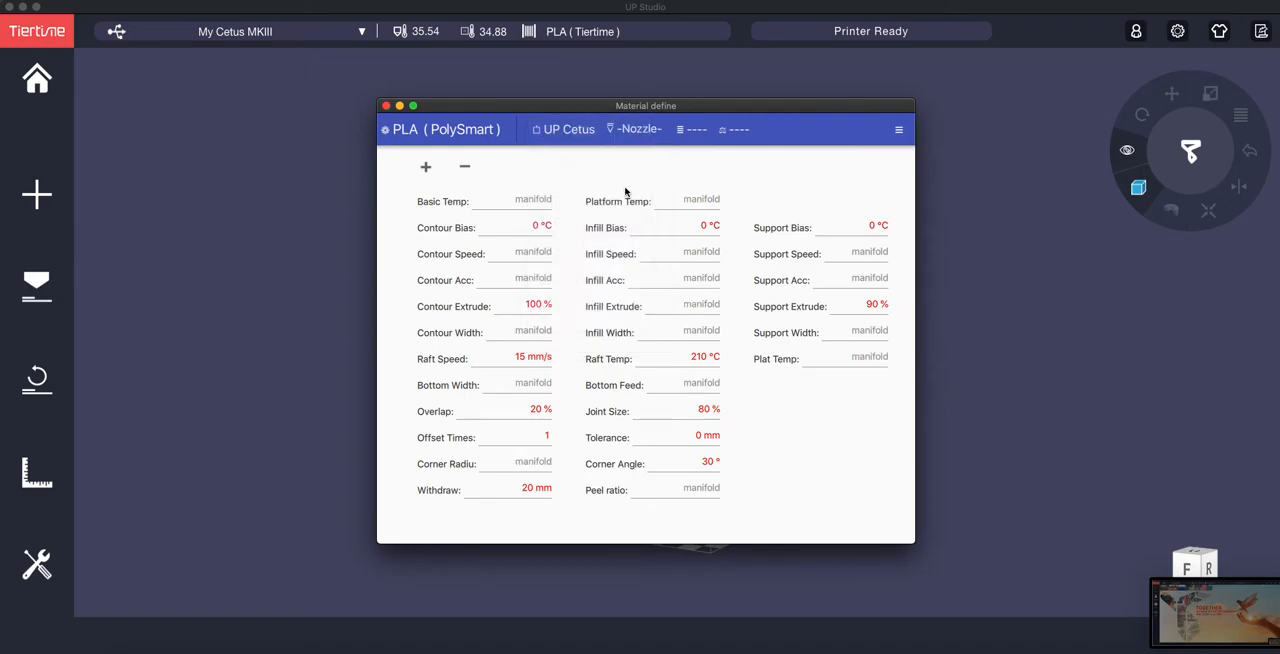
click(646, 135)
click(646, 135)
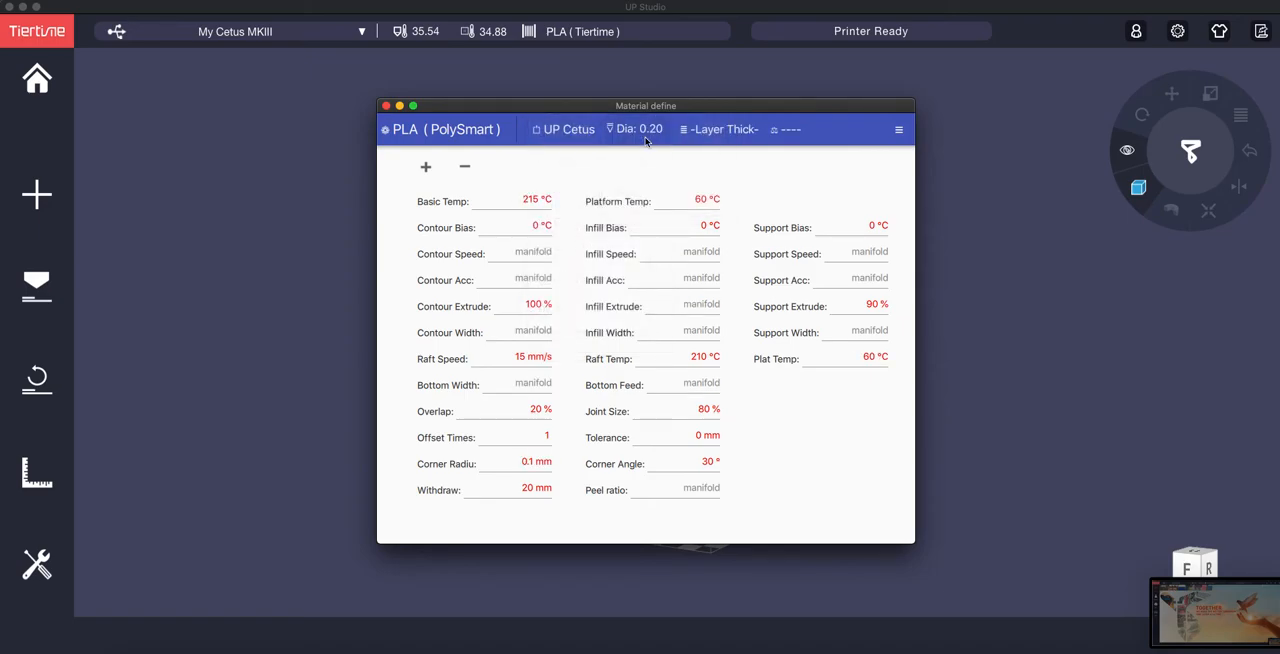
click(720, 129)
click(714, 167)
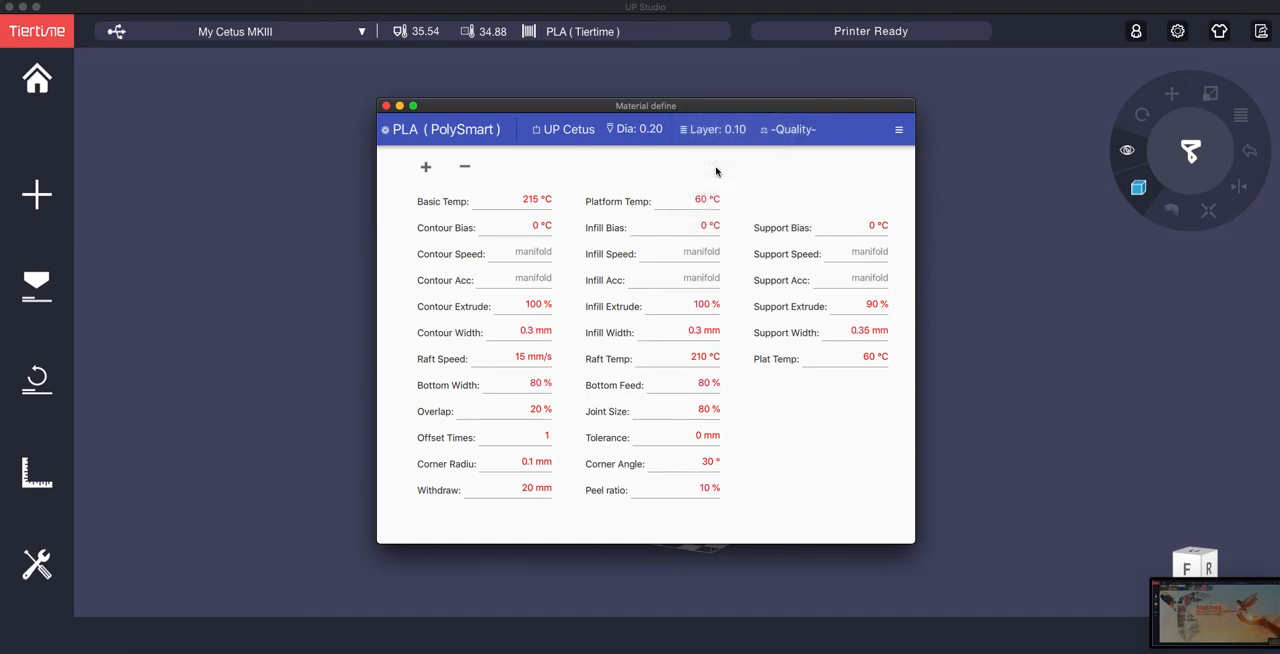
click(793, 132)
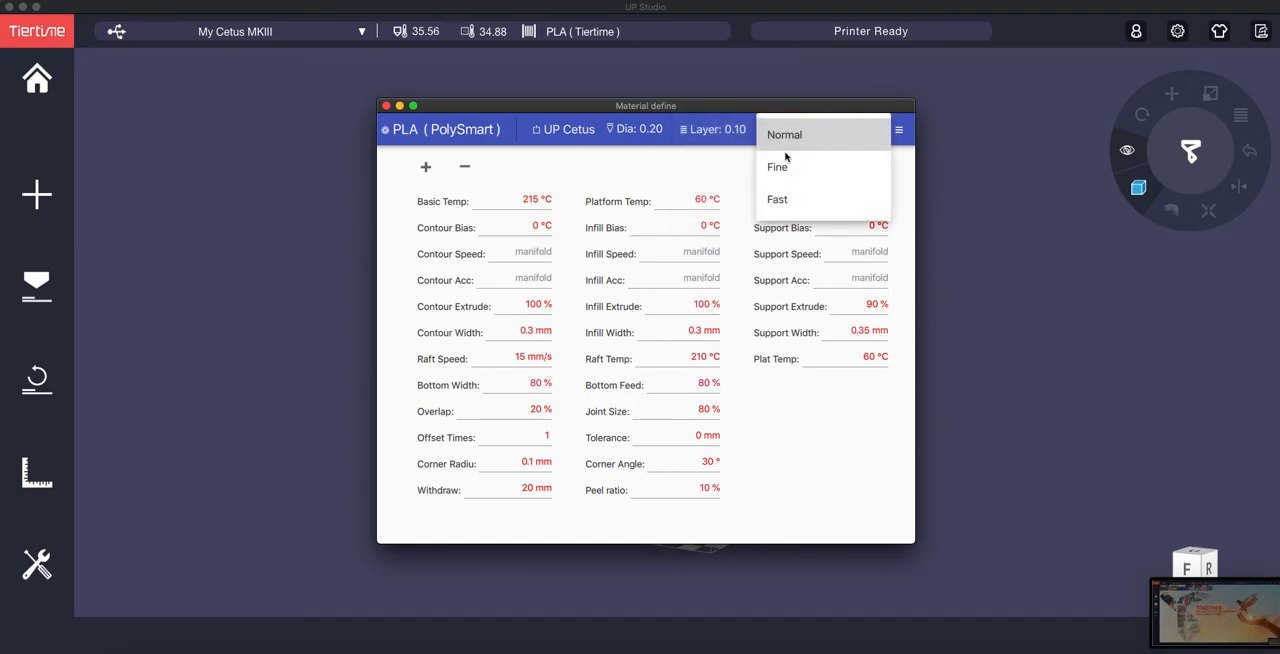
click(787, 165)
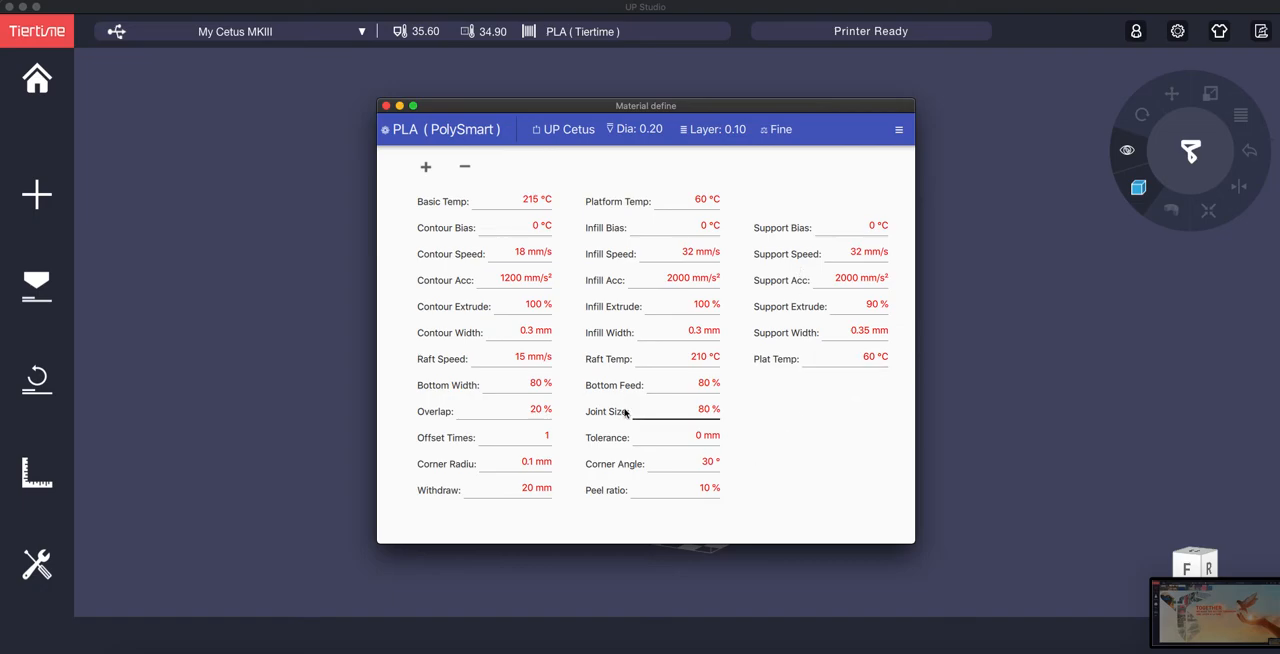
click(899, 131)
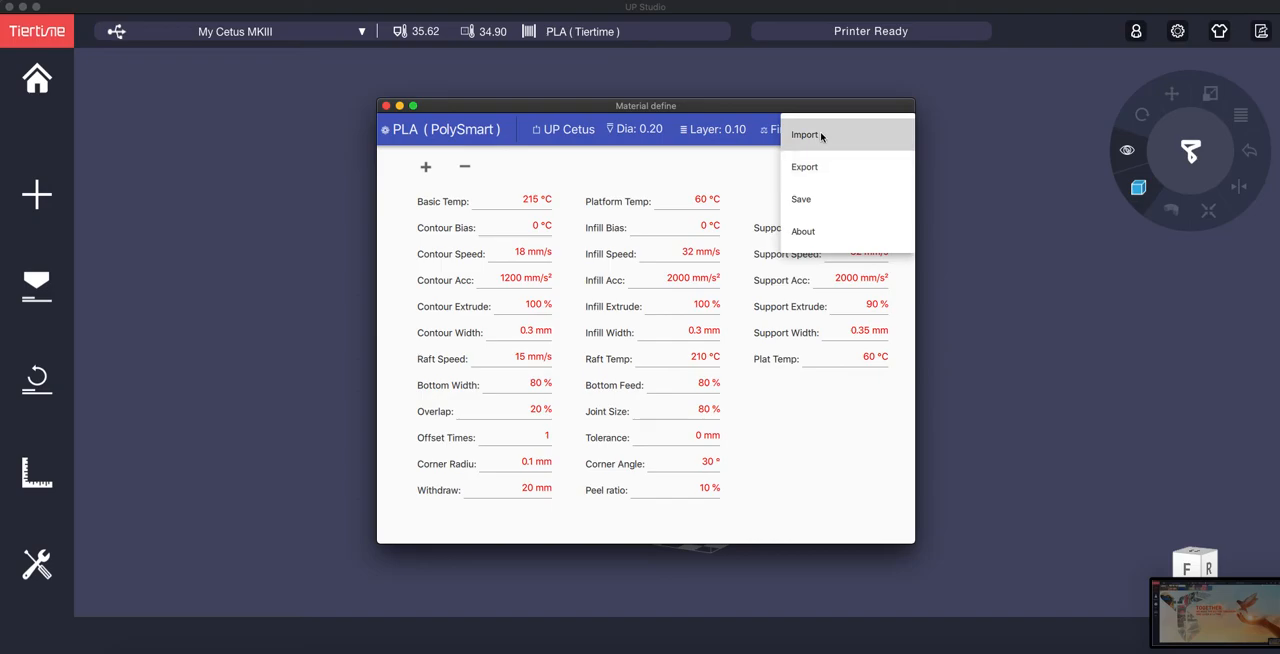
click(769, 163)
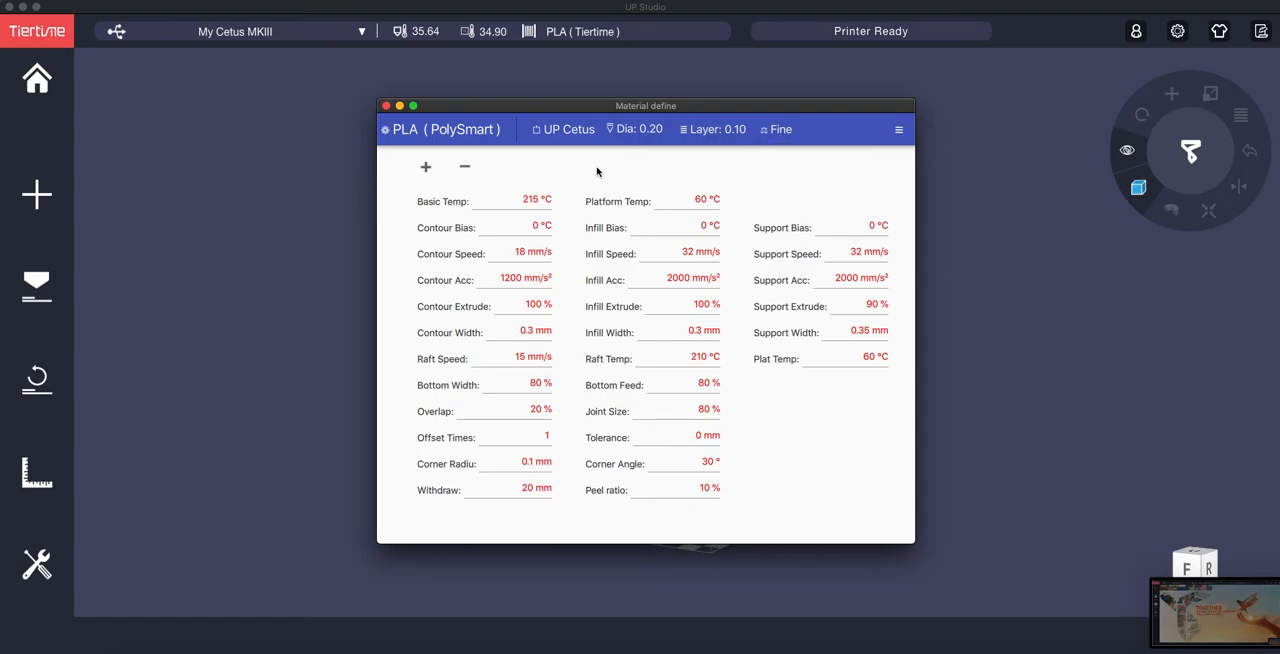
Step: Create a new material profile by duplicating PETG / 250 - PolySmart
click(466, 133)
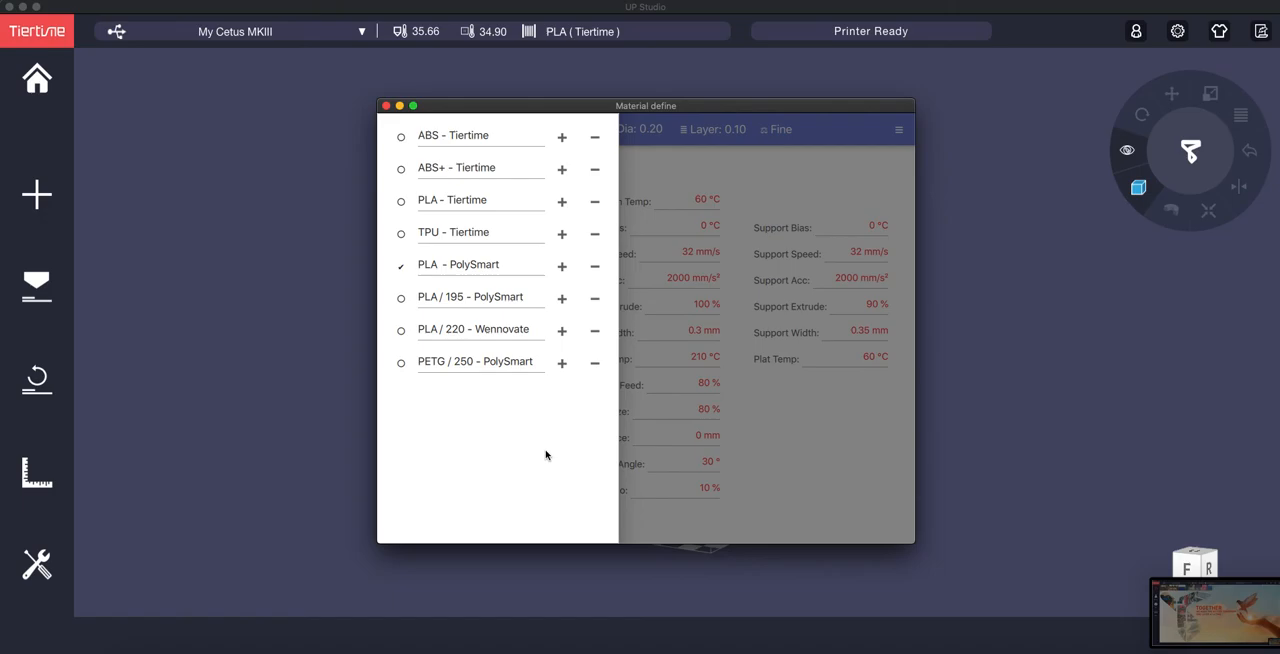
click(562, 364)
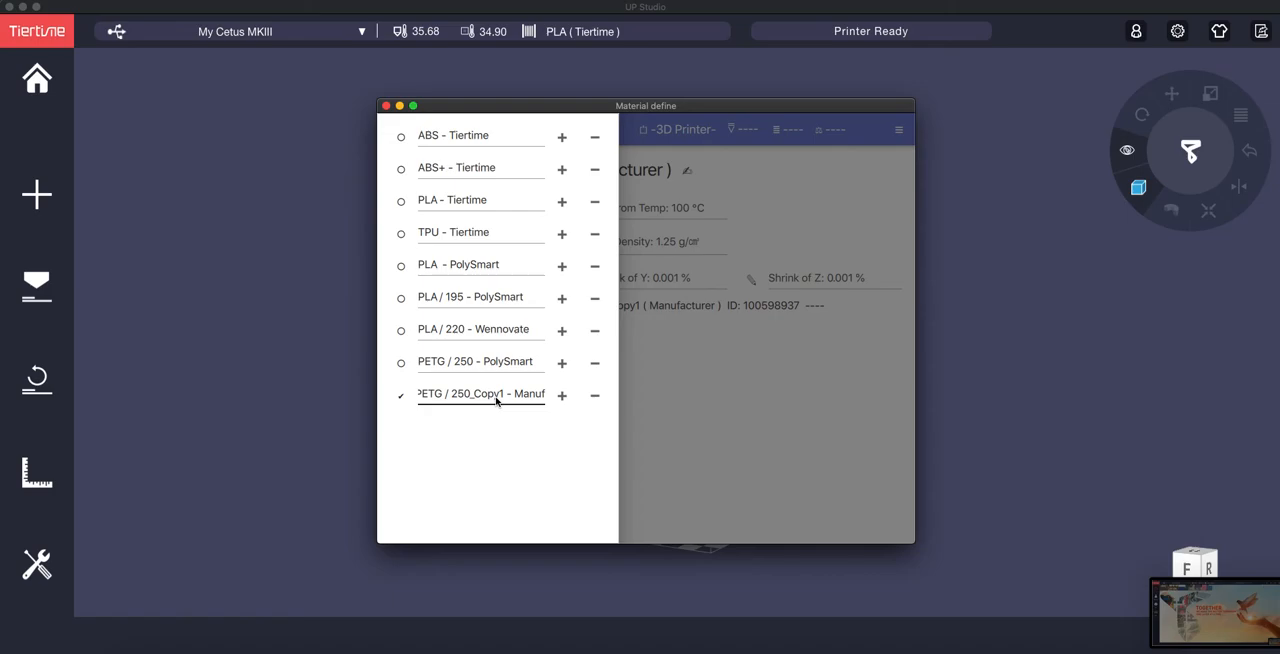
Step: Try duplicating ABS - Tiertime, and delete both the ABS and PETG / 250 copies from the material list
click(561, 137)
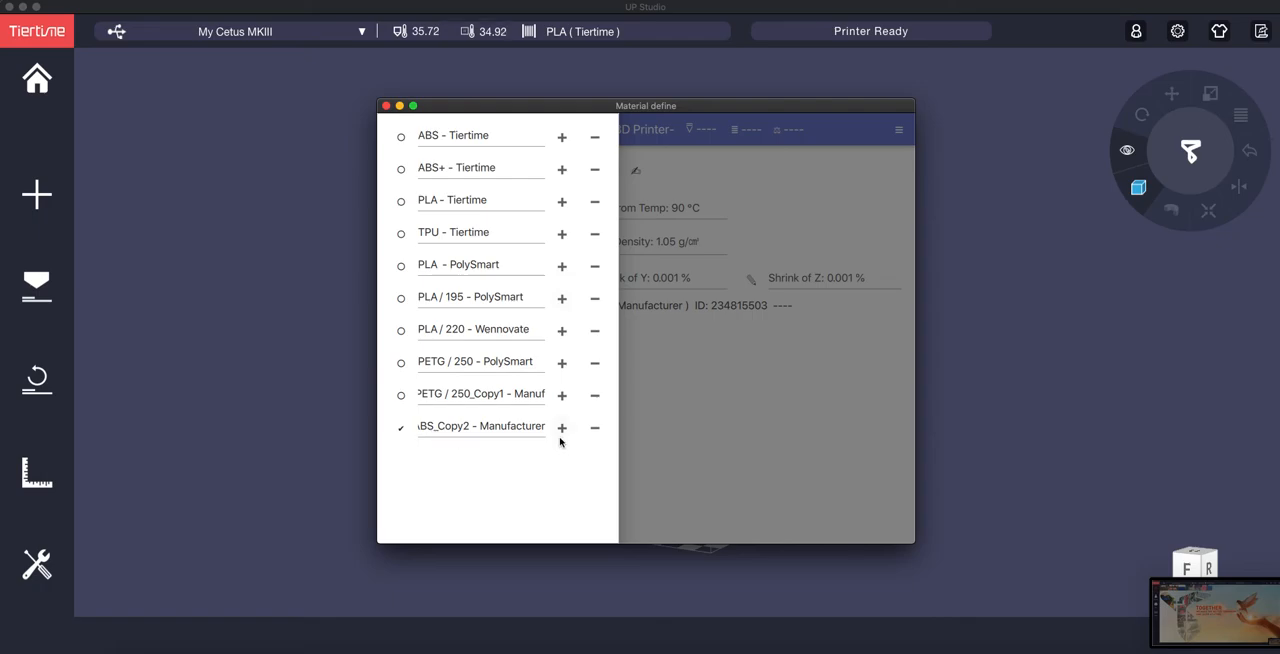
click(593, 428)
click(594, 396)
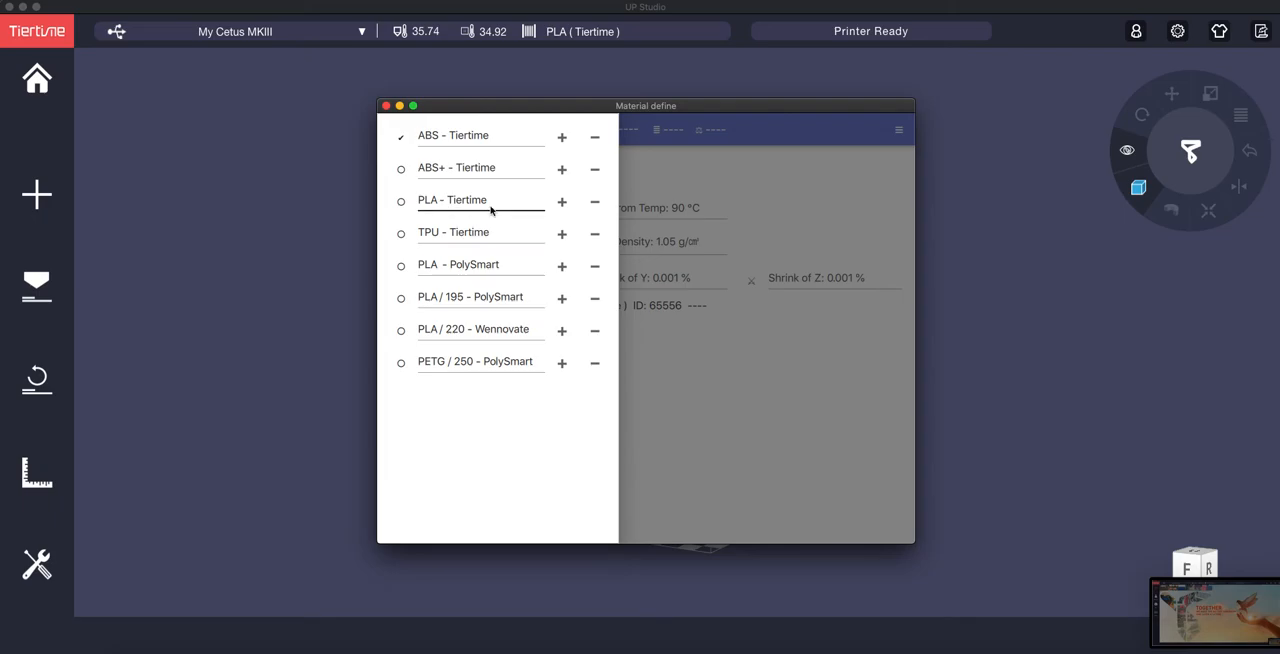
Step: Create a new material profile by duplicating PLA - Tiertime and display its basic information
click(562, 202)
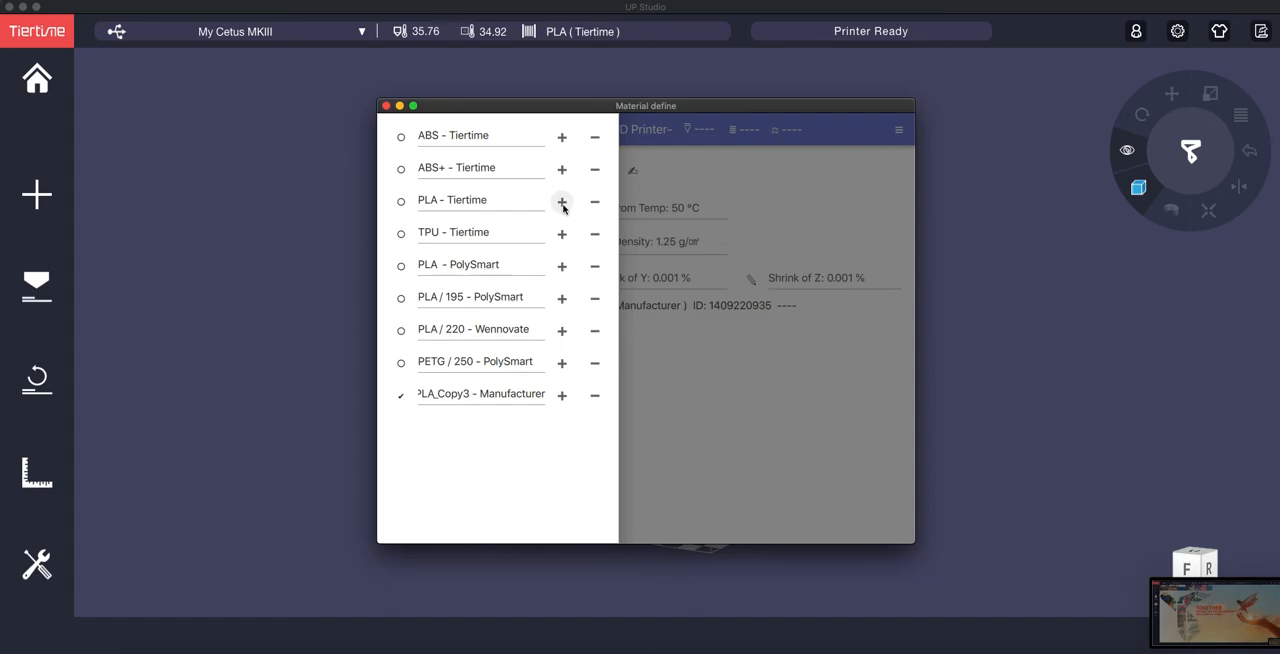
click(505, 400)
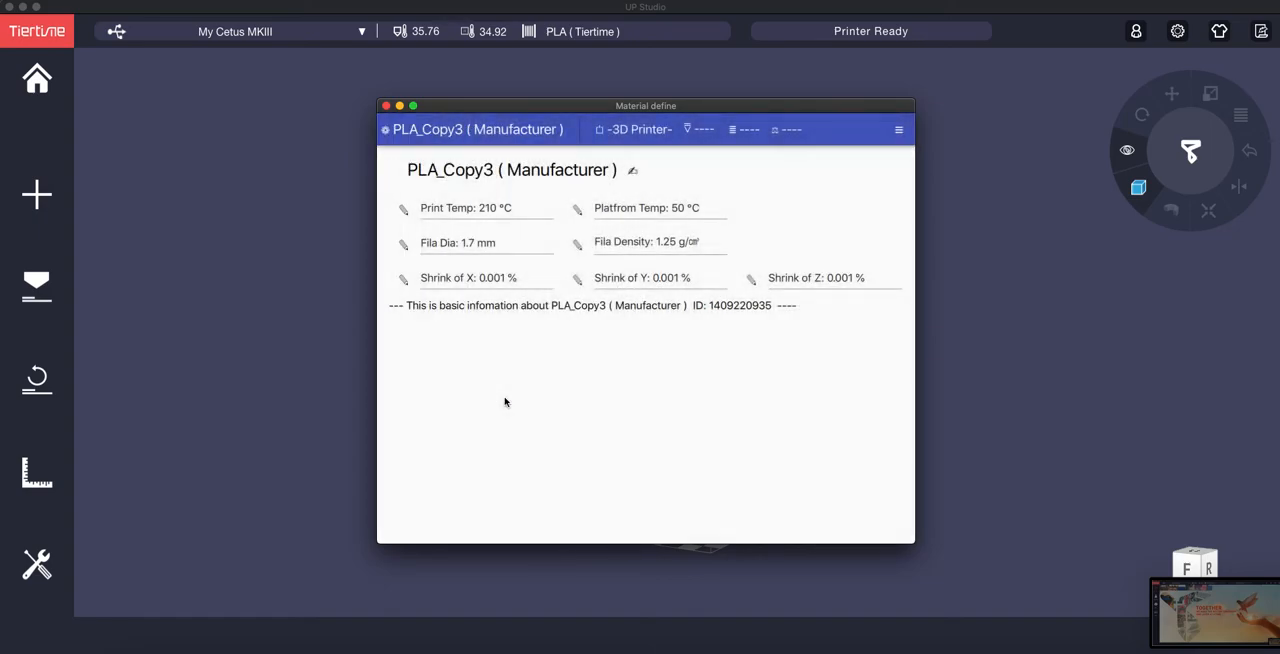
Step: Display the PLA copy's parameters for the UP Cetus with a 0.20 mm nozzle, 0.10 mm layers and Fine quality
click(634, 133)
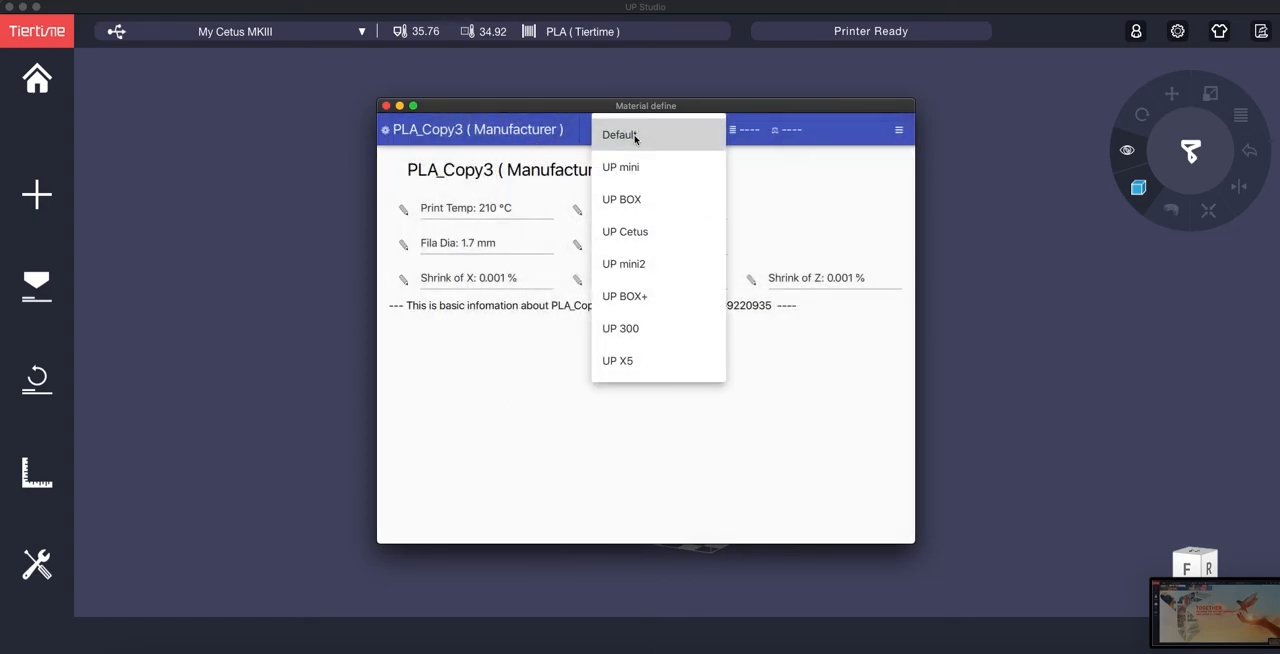
click(637, 233)
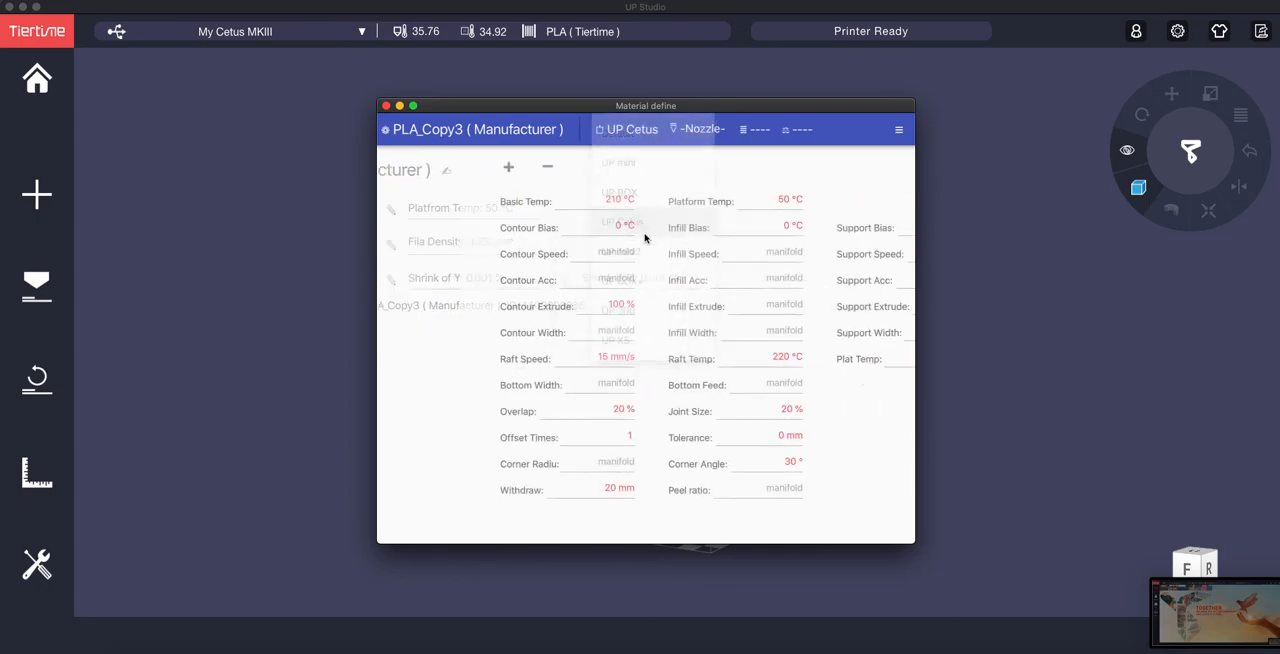
click(693, 135)
click(697, 150)
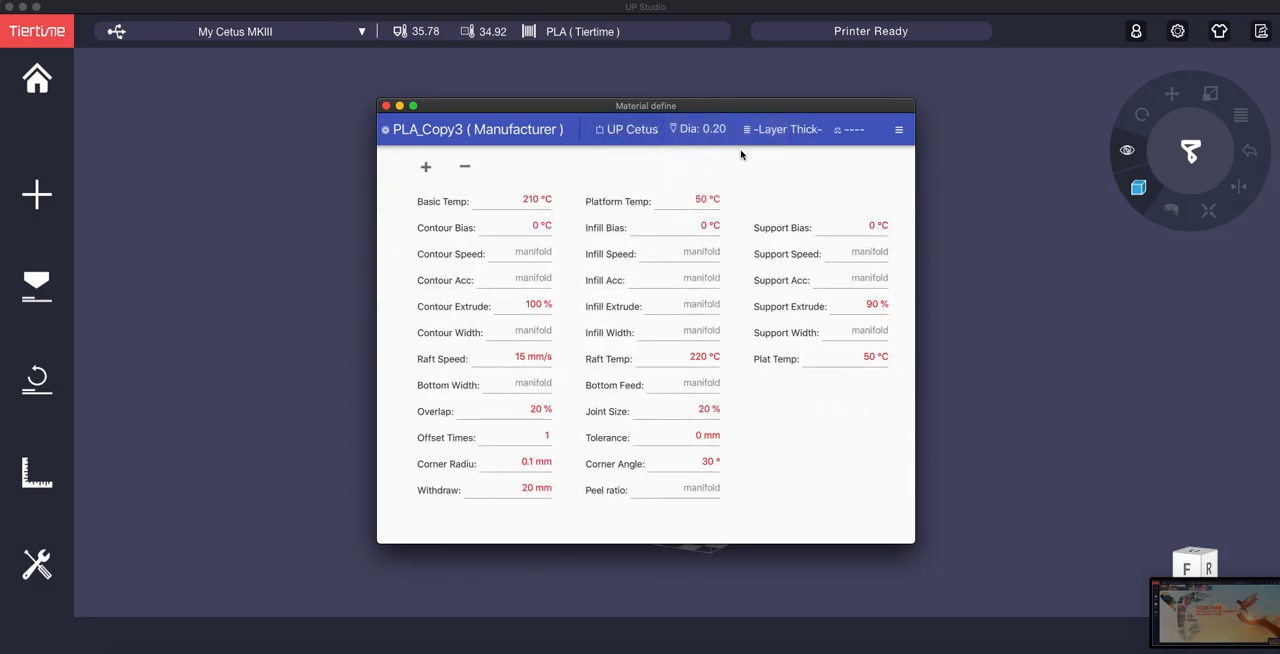
click(771, 138)
click(770, 168)
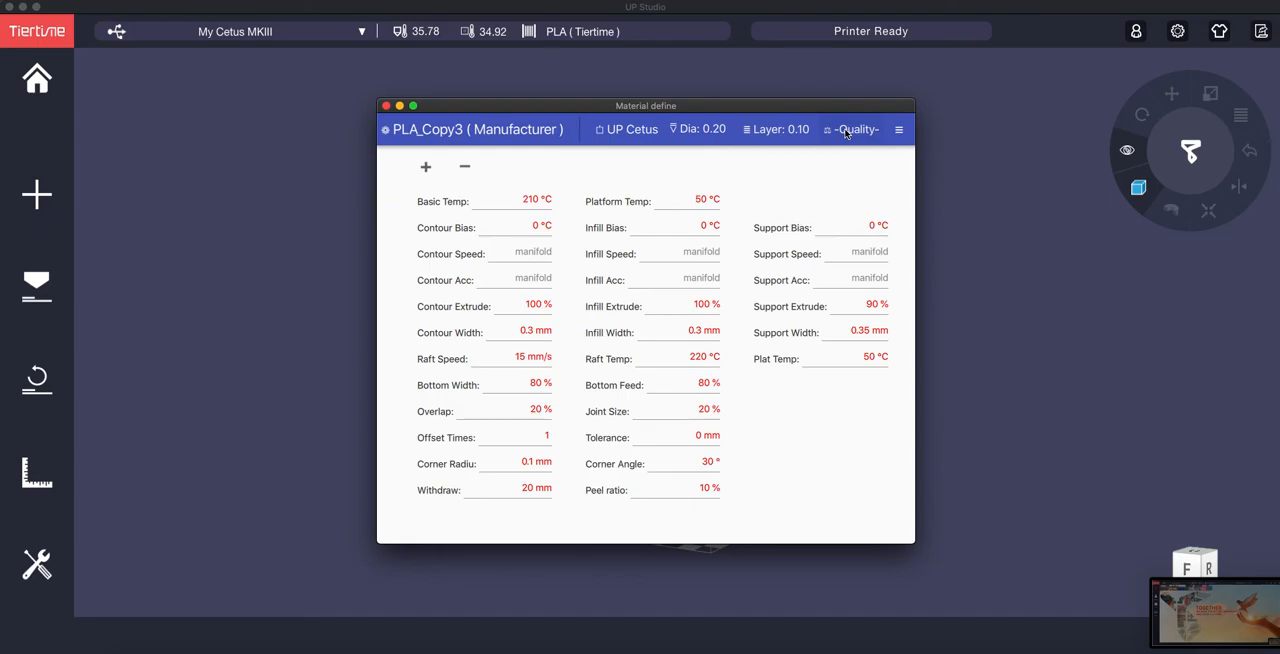
click(848, 130)
click(842, 166)
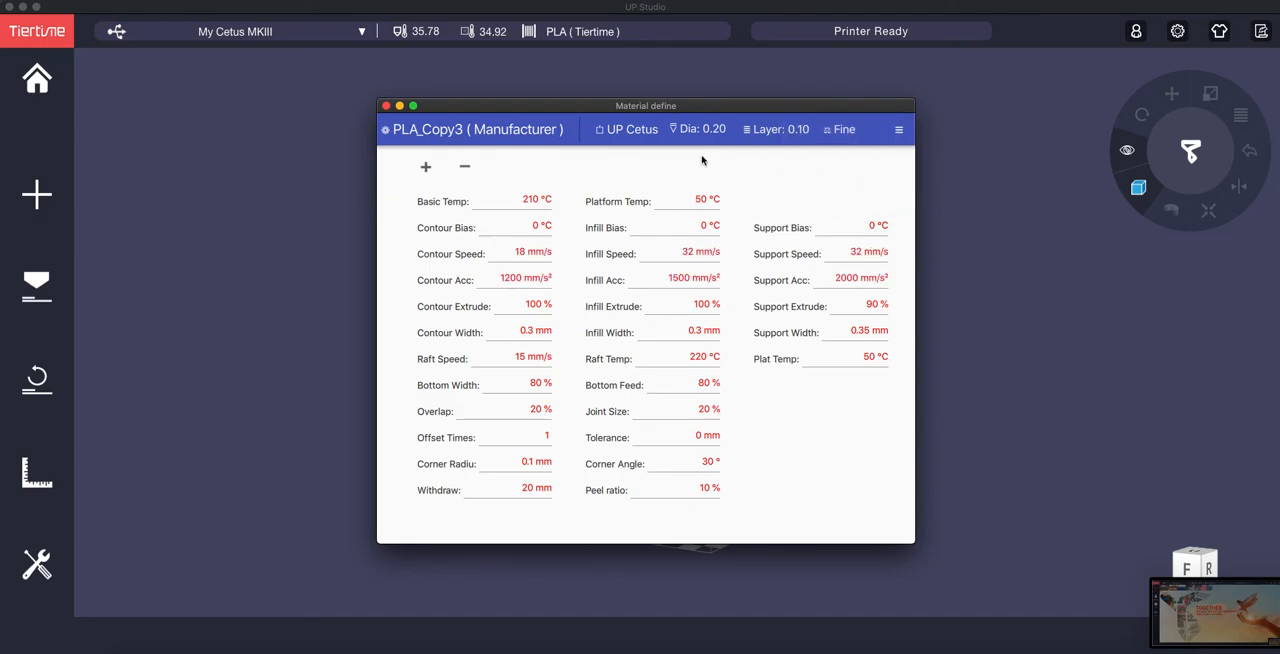
Step: Return to the PLA copy's basic information and change the material name to PLA_New
click(506, 130)
click(507, 400)
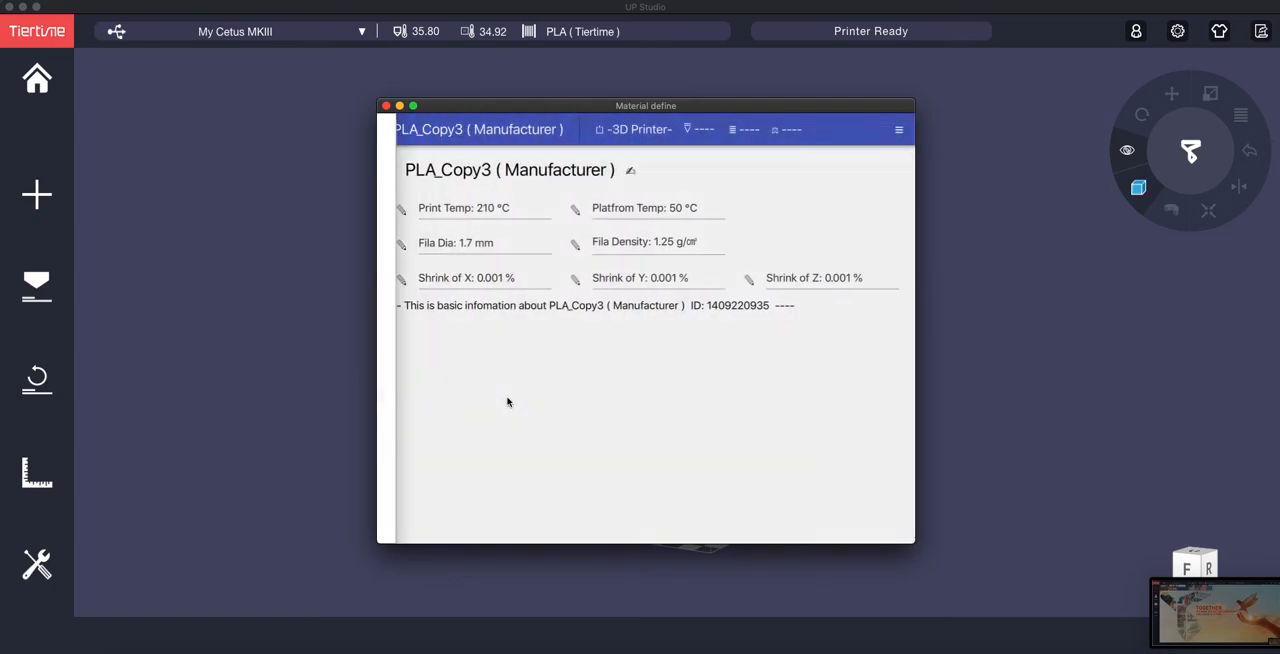
click(633, 172)
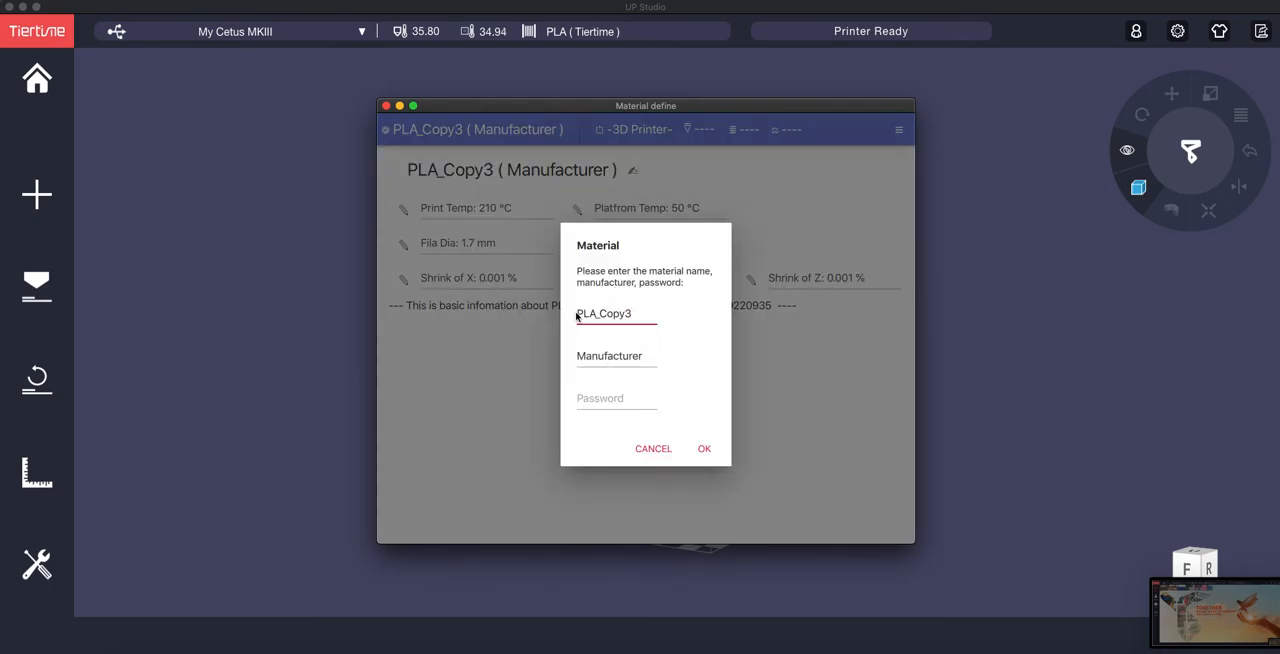
key(BackSpace)
key(BackSpace)
key(BackSpace)
key(BackSpace)
key(BackSpace)
text(New)
Step: Set the material's manufacturer to SunLu, leave the password empty and accept the new profile details
click(634, 360)
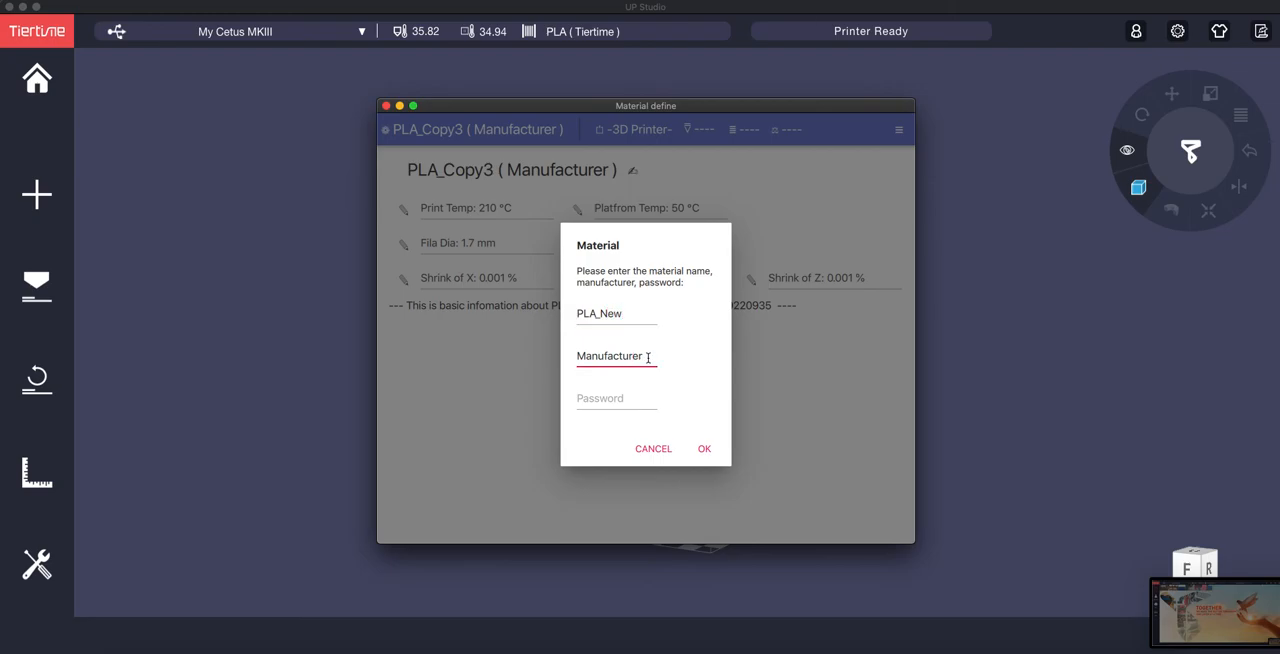
key(BackSpace)
key(BackSpace)
key(BackSpace)
key(BackSpace)
key(BackSpace)
key(BackSpace)
key(BackSpace)
key(BackSpace)
key(BackSpace)
key(BackSpace)
key(BackSpace)
text(SunLu)
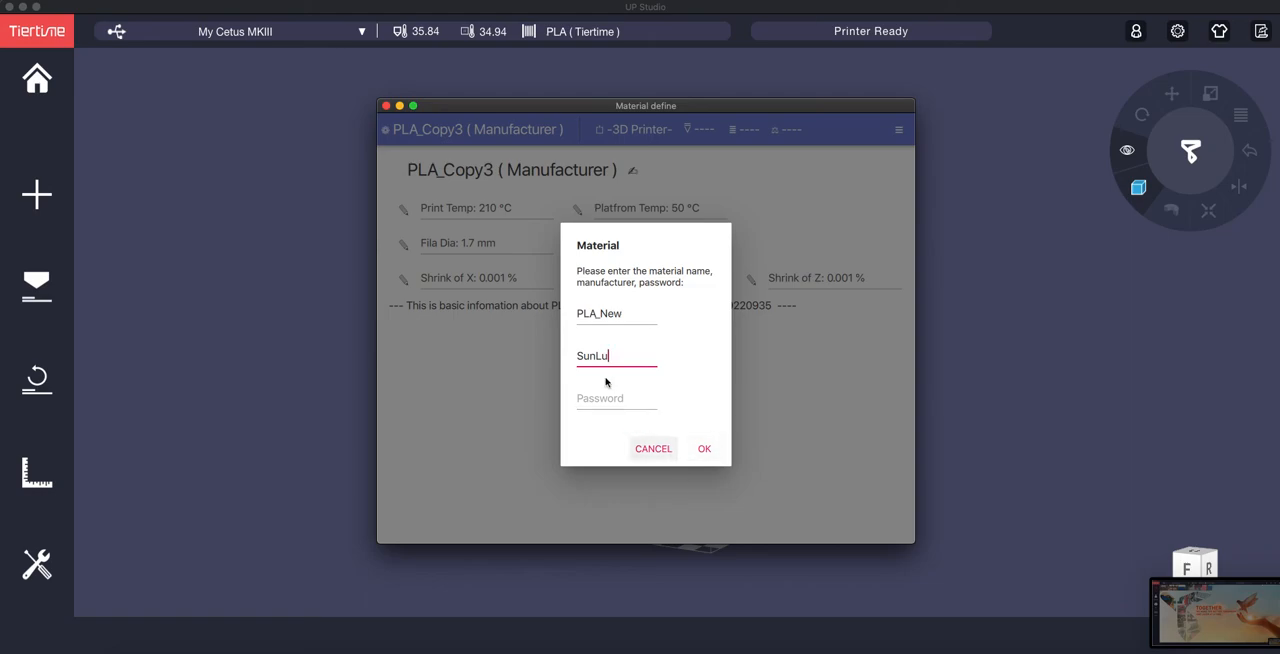
click(704, 449)
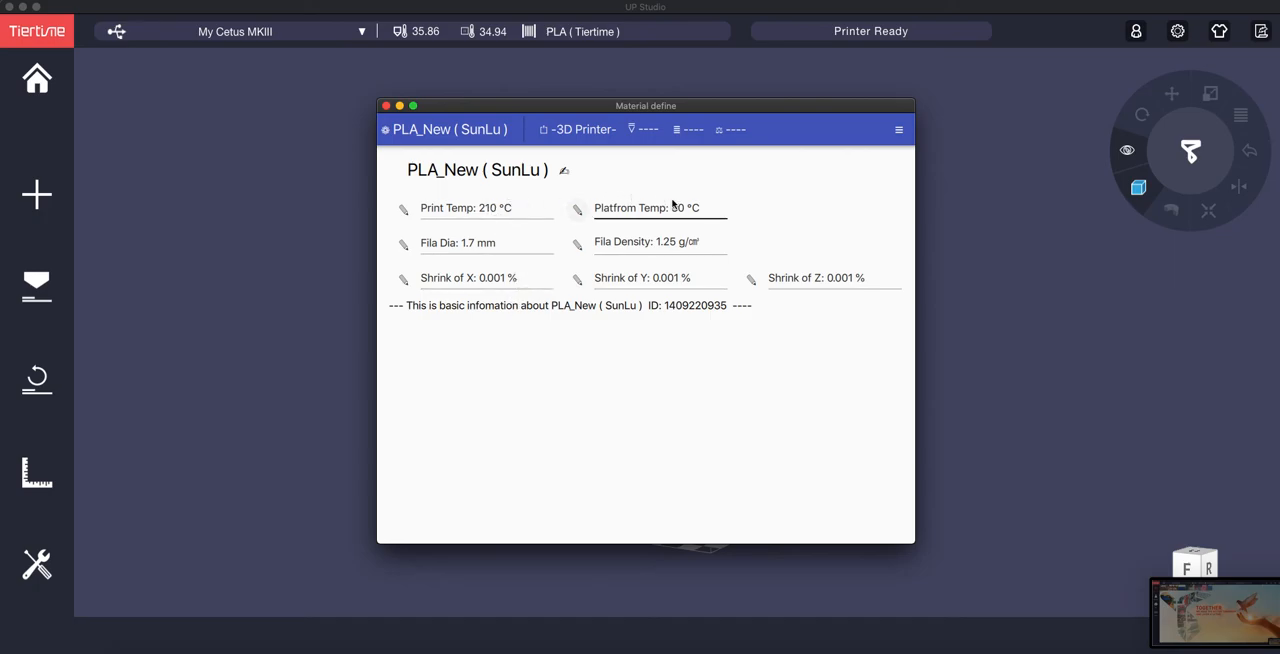
Step: Display the PLA_New (SunLu) parameters for the UP Cetus with a 0.40 mm nozzle, 0.20 mm layers and Fine quality
click(598, 133)
click(580, 231)
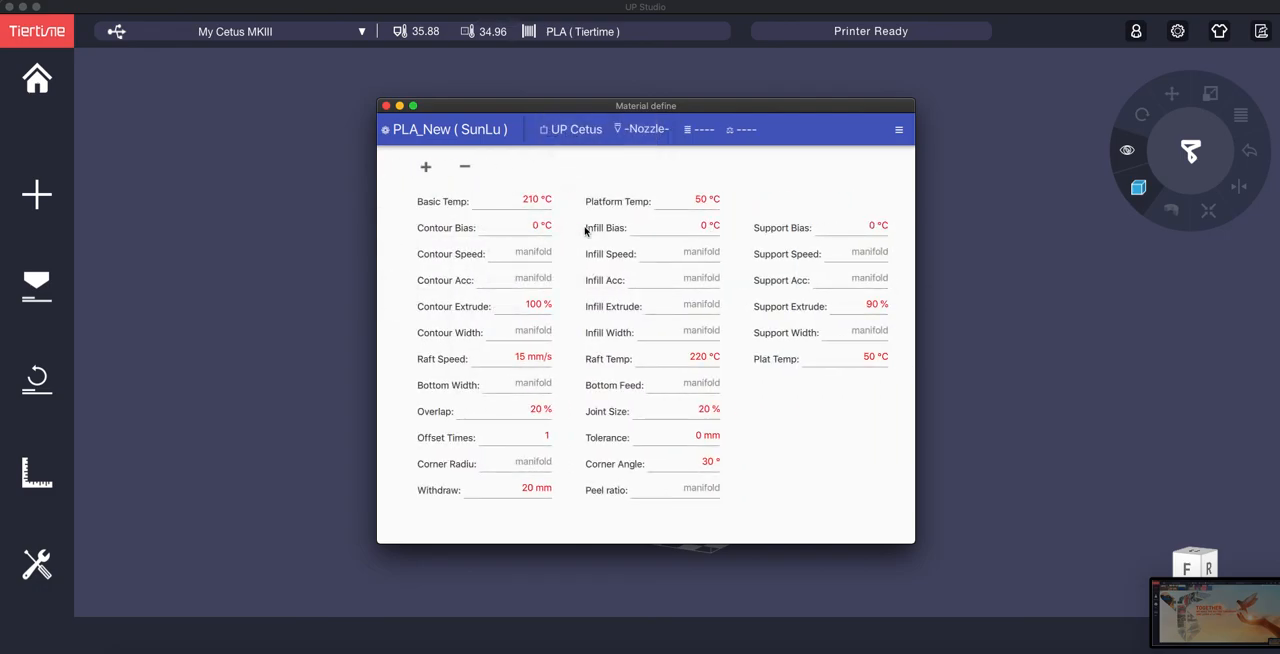
click(622, 133)
click(636, 167)
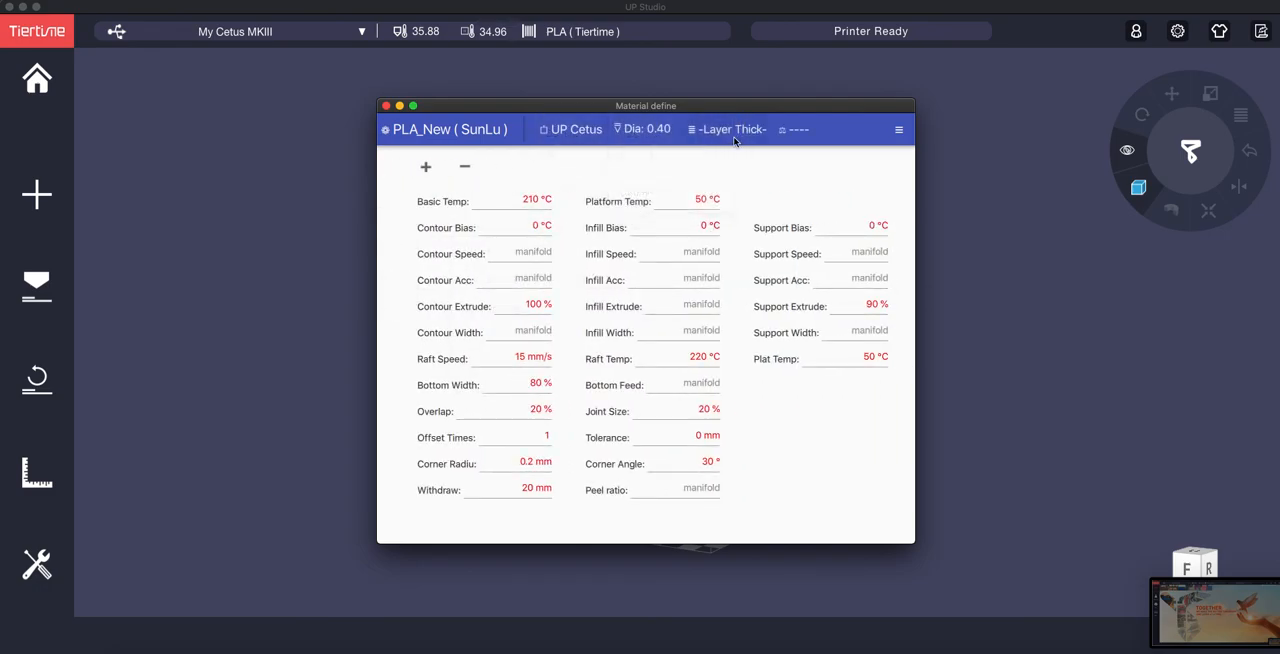
click(734, 135)
click(736, 200)
click(792, 129)
click(785, 166)
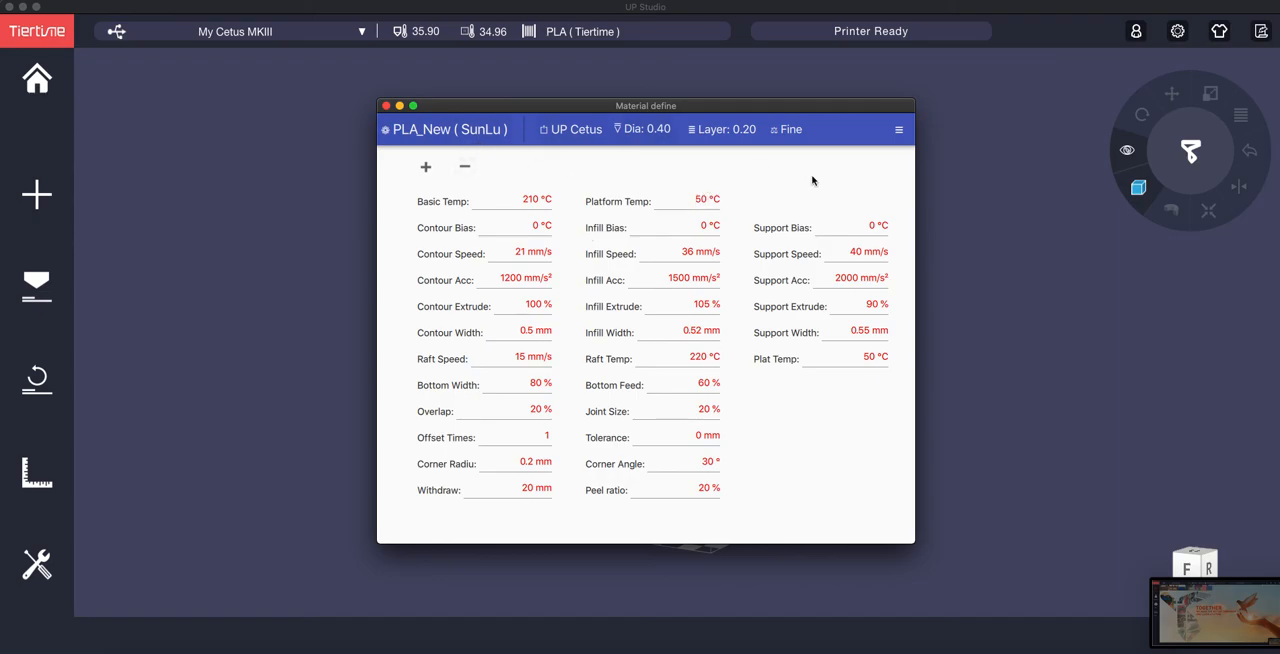
Step: Show the material editor's import, export and save options, and return to the main workspace
click(898, 131)
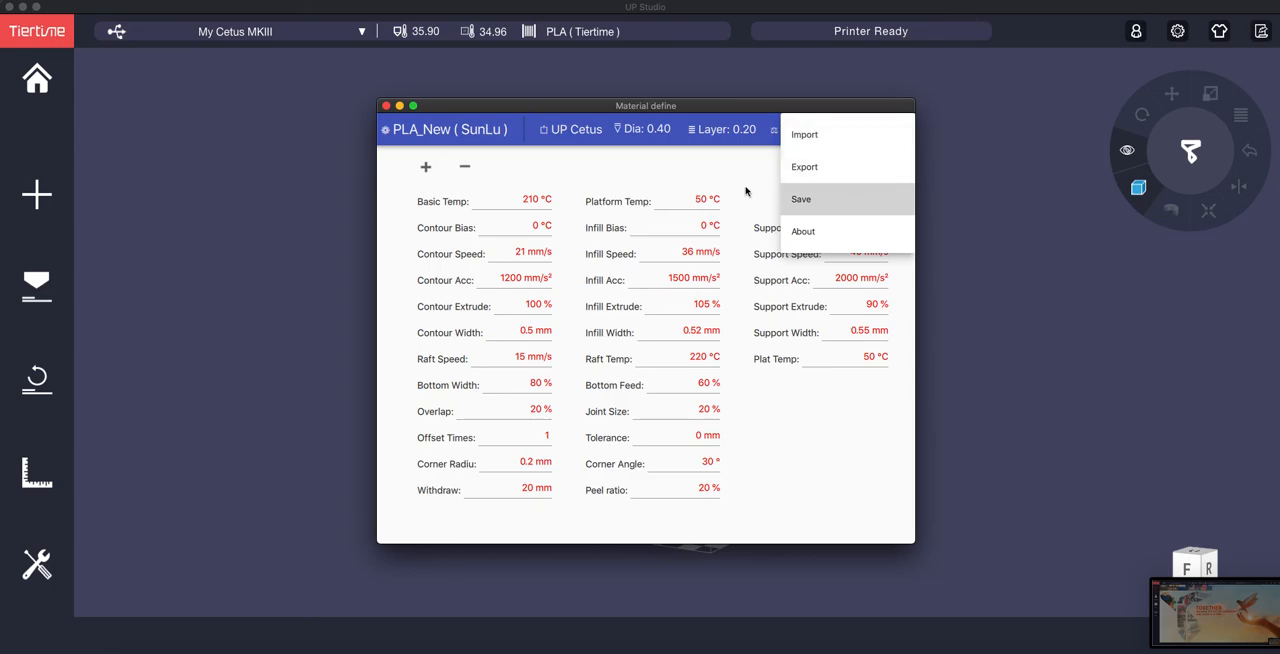
click(992, 131)
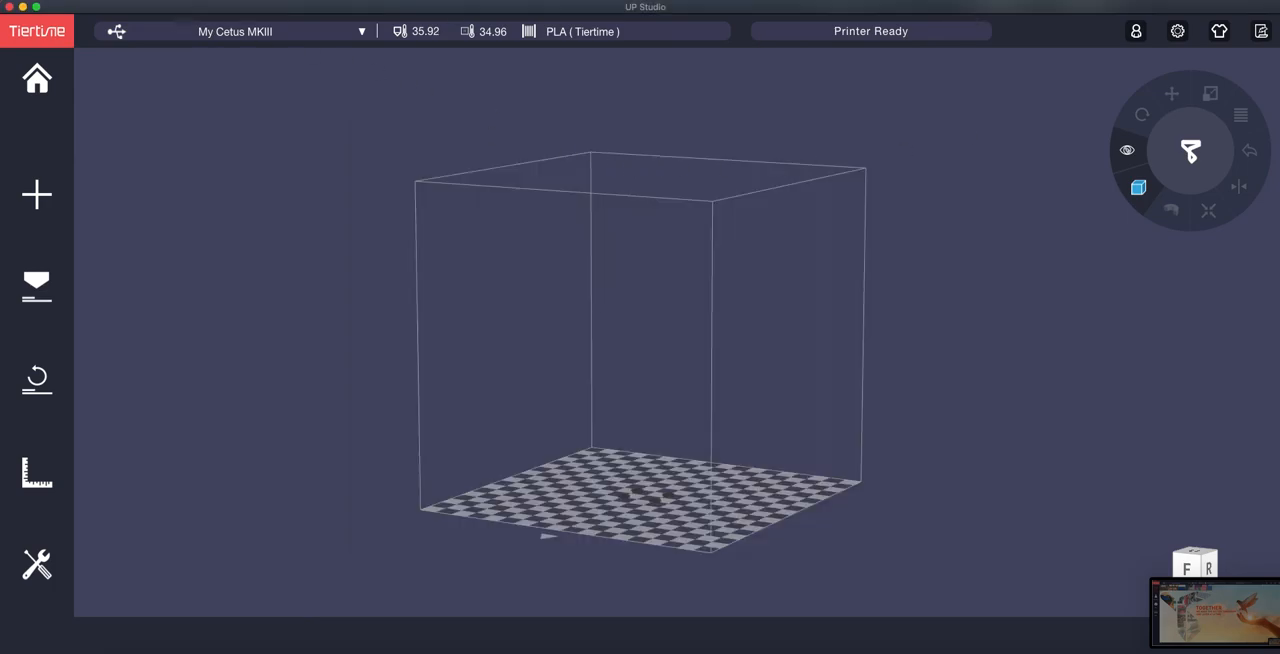
Step: Check the installed UP Studio version in the program's About information and close it
click(54, 1)
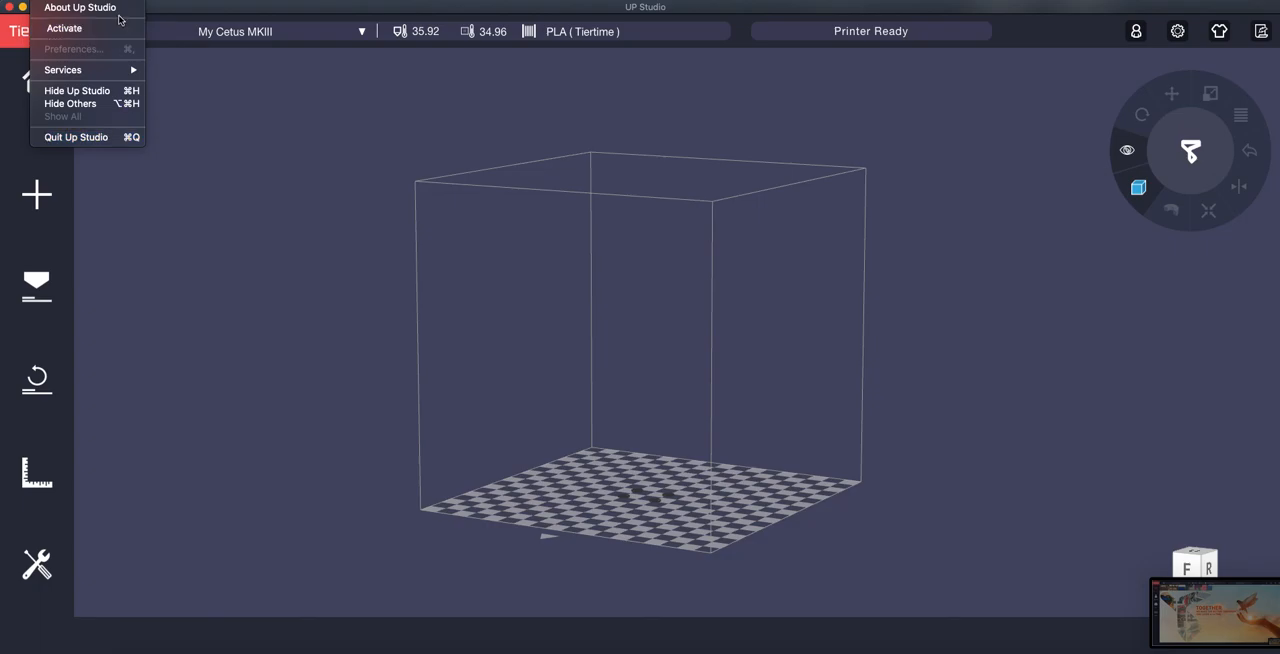
click(80, 7)
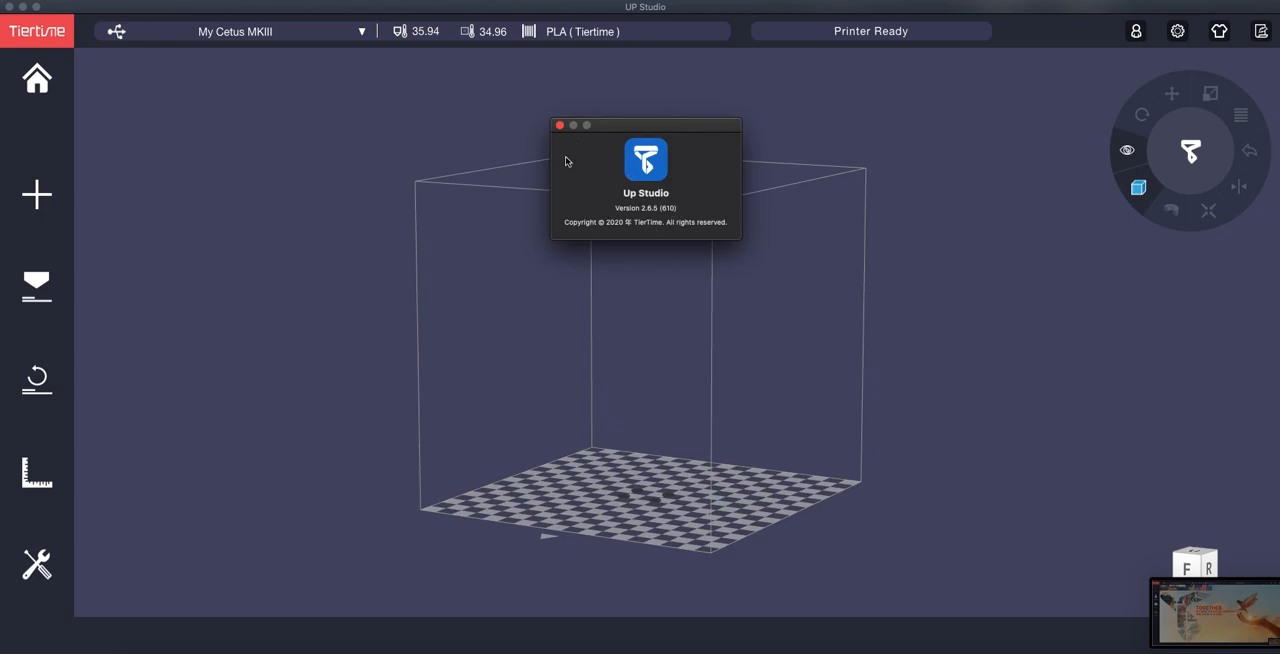
click(560, 126)
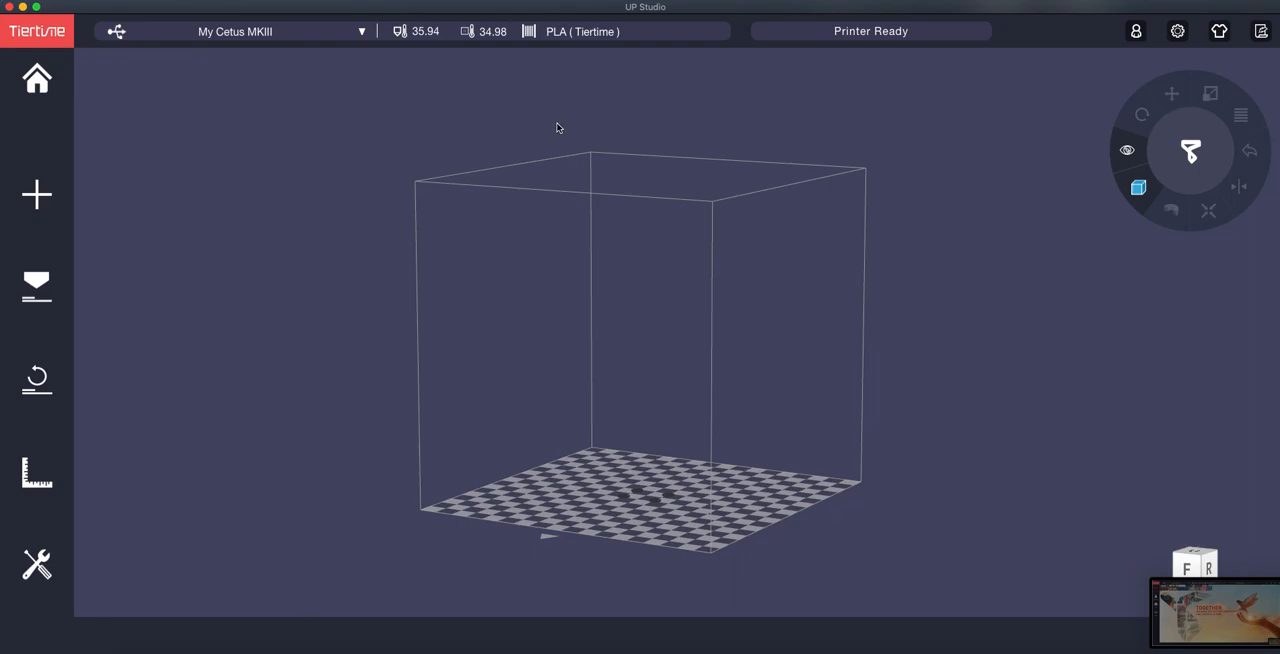